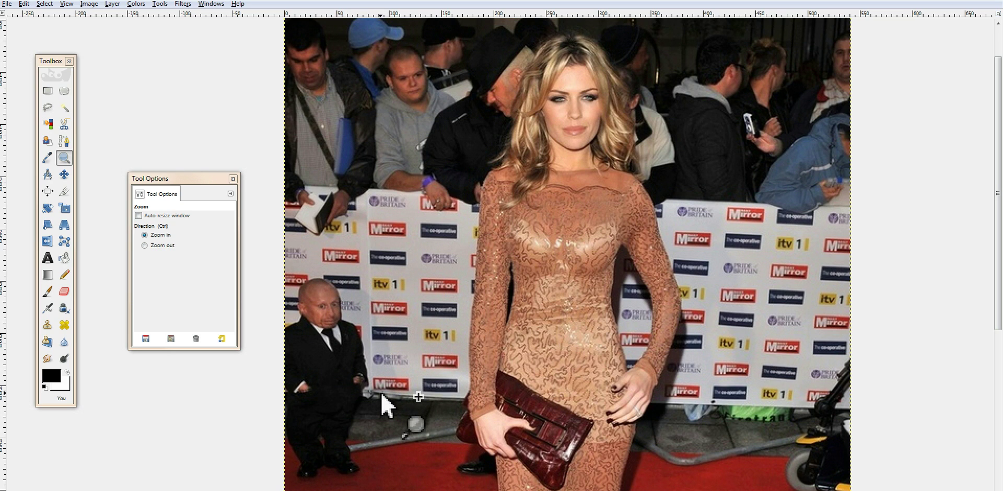
# Clone red carpet over the part of the metal pole beside the suited man's feet, using a brush size of 8
pyautogui.moveTo(407, 406); pyautogui.dragTo(407, 375)
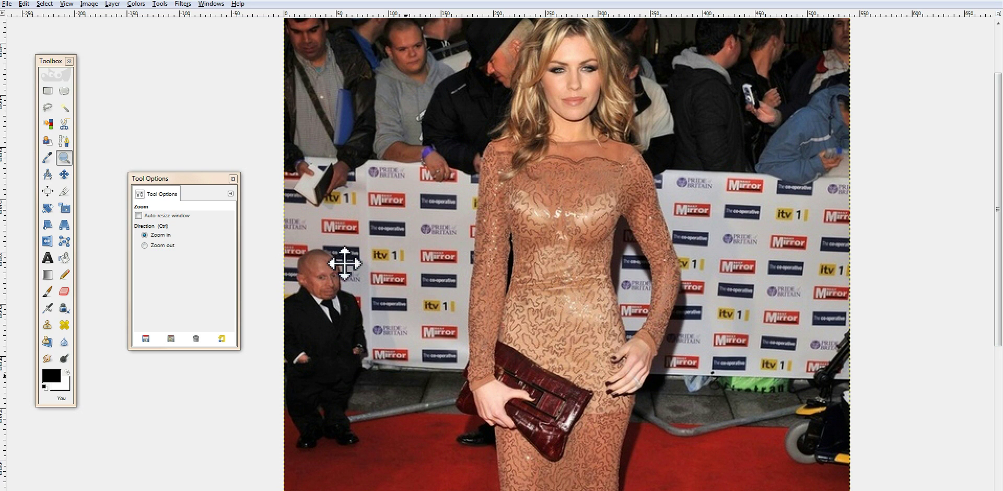
pyautogui.click(65, 160)
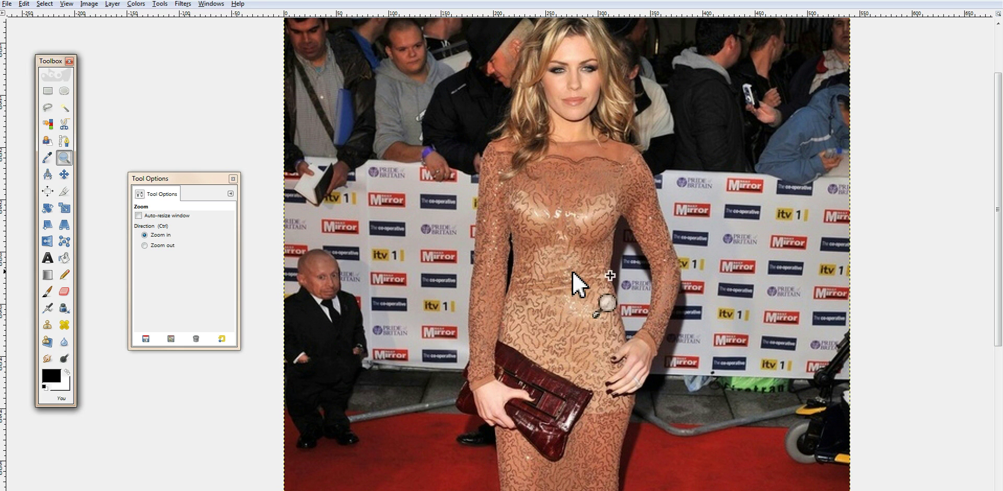
pyautogui.click(341, 426)
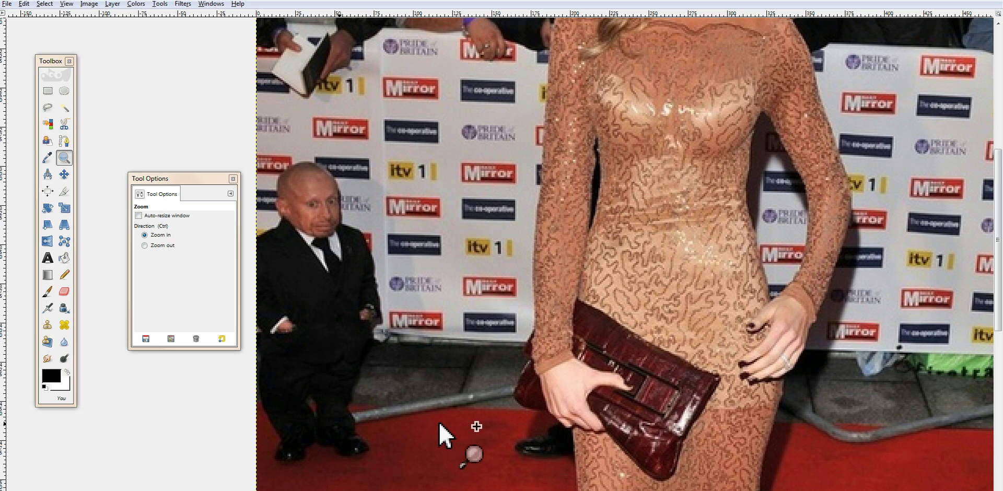
pyautogui.click(414, 434)
pyautogui.moveTo(413, 435); pyautogui.dragTo(479, 360)
pyautogui.moveTo(212, 179); pyautogui.dragTo(181, 157)
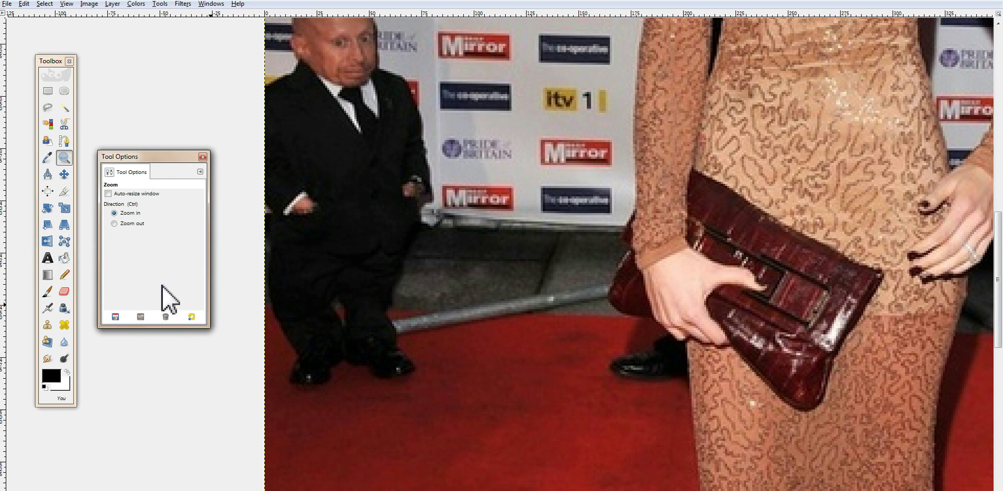
pyautogui.click(47, 327)
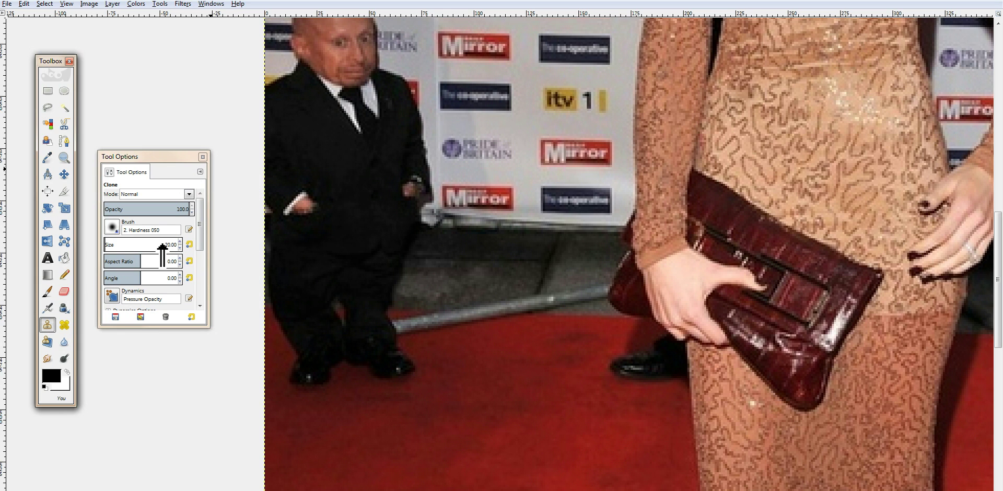
pyautogui.moveTo(171, 246); pyautogui.dragTo(184, 247)
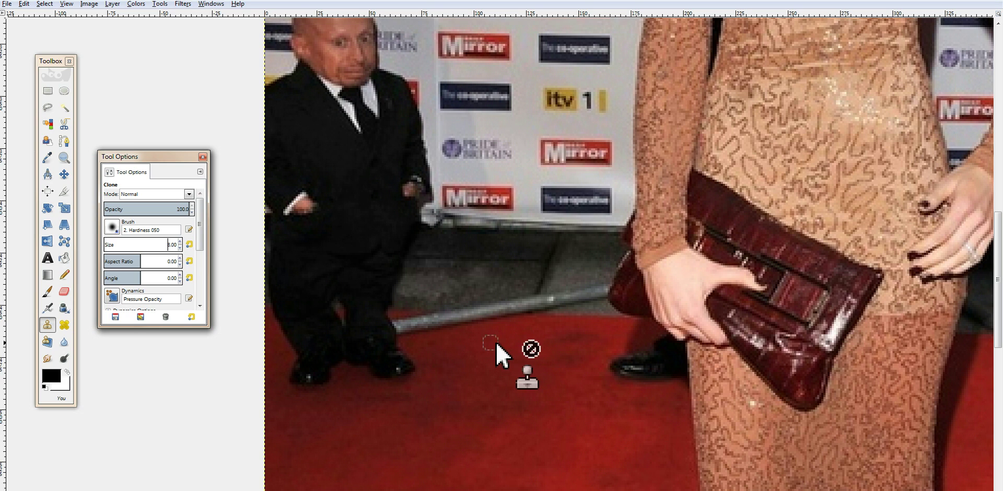
pyautogui.keyDown('ctrl'); pyautogui.click(548, 363); pyautogui.keyUp('ctrl')
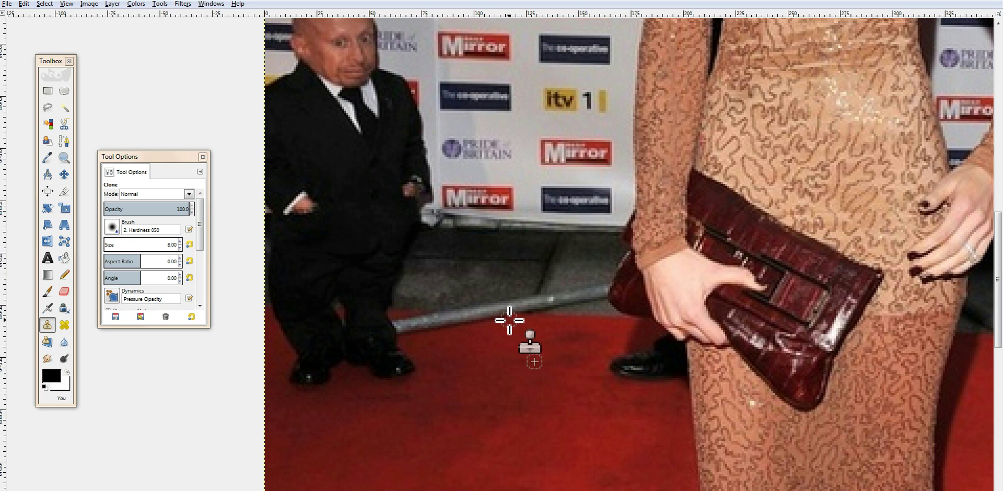
pyautogui.moveTo(531, 362); pyautogui.dragTo(432, 363)
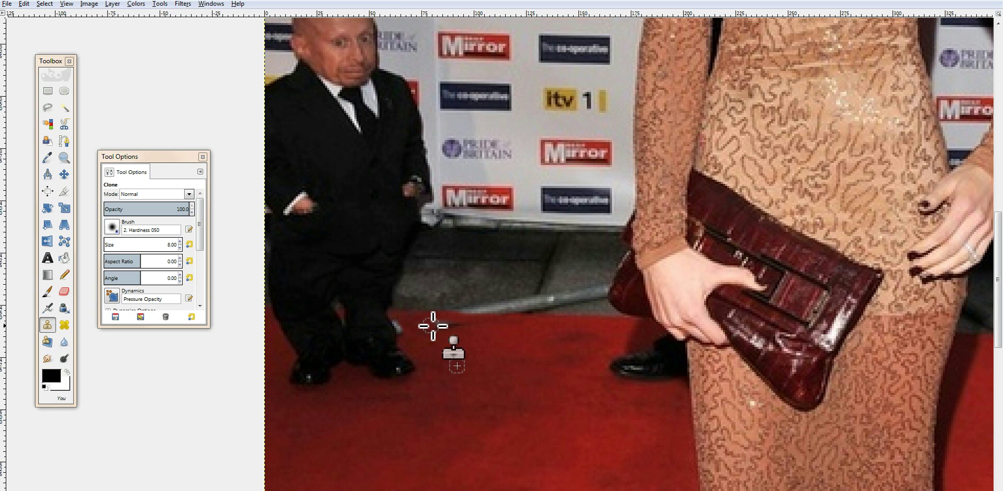
pyautogui.keyDown('ctrl'); pyautogui.click(547, 362); pyautogui.keyUp('ctrl')
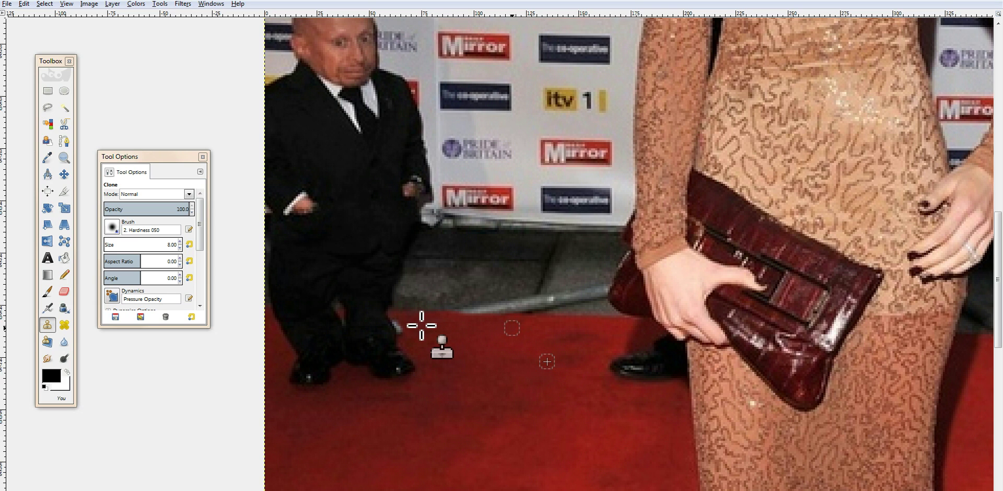
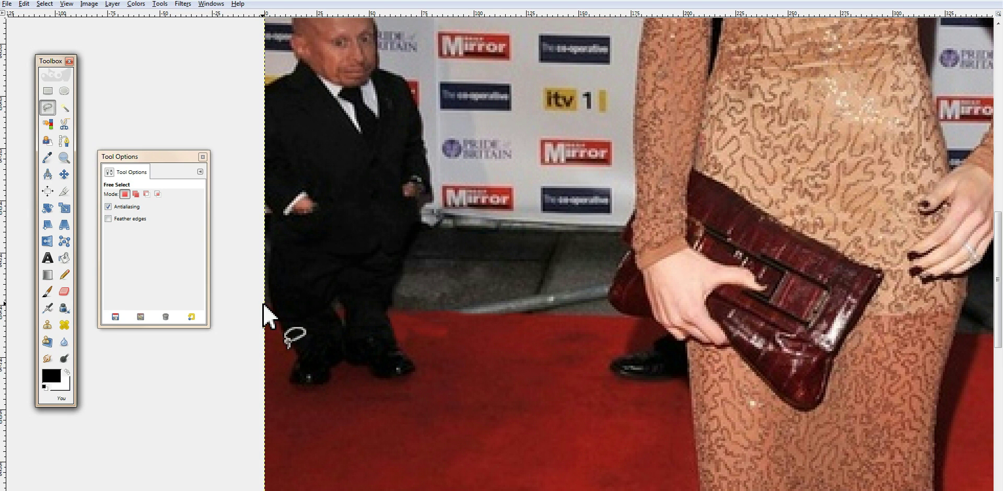
# Outline the suited man's shoes and lower trouser legs on the red carpet with a freehand polygon selection
pyautogui.click(263, 304)
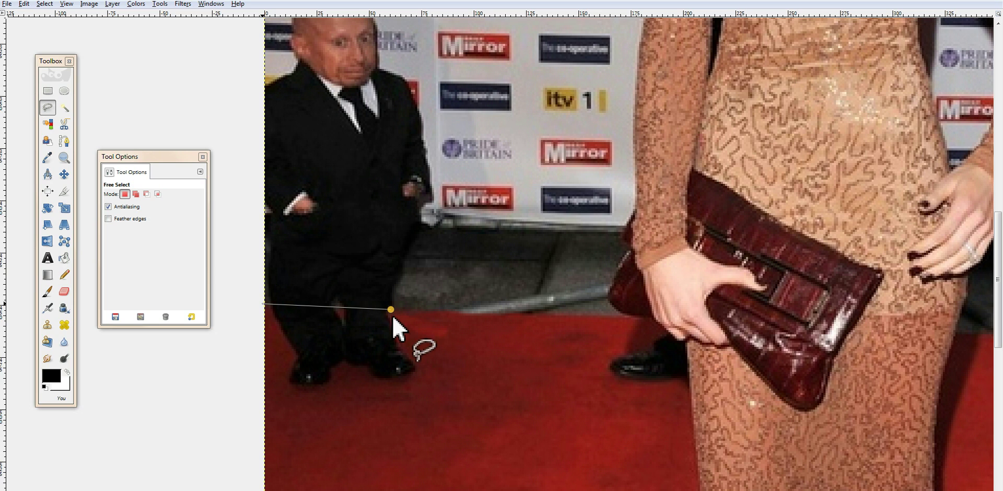
pyautogui.click(421, 363)
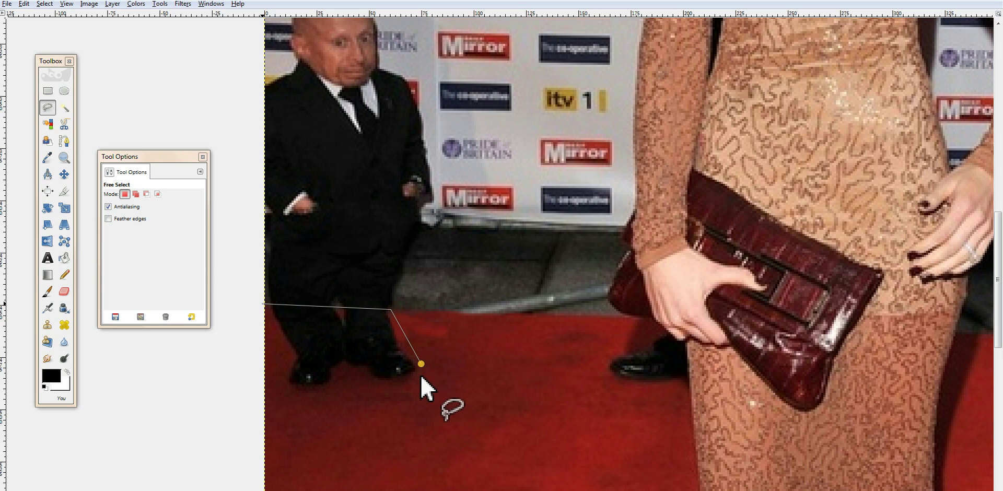
pyautogui.click(394, 387)
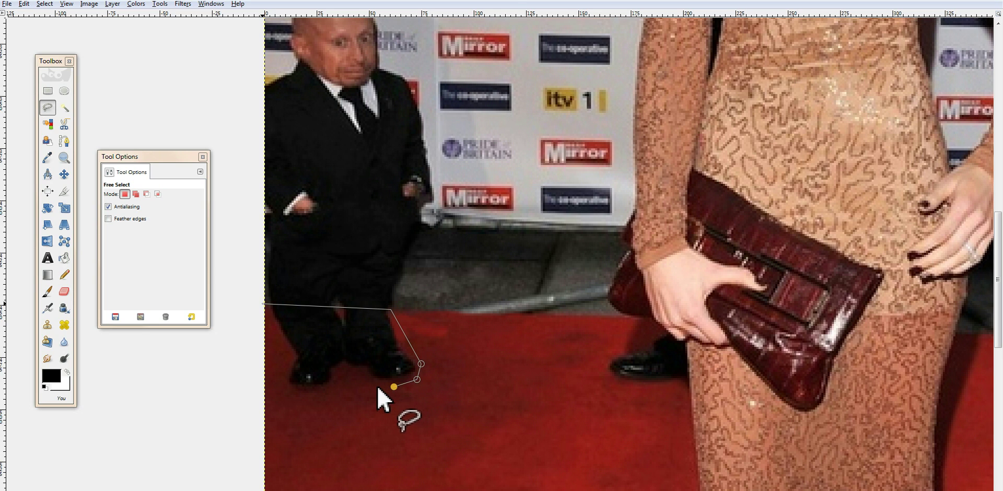
pyautogui.click(364, 385)
pyautogui.click(353, 373)
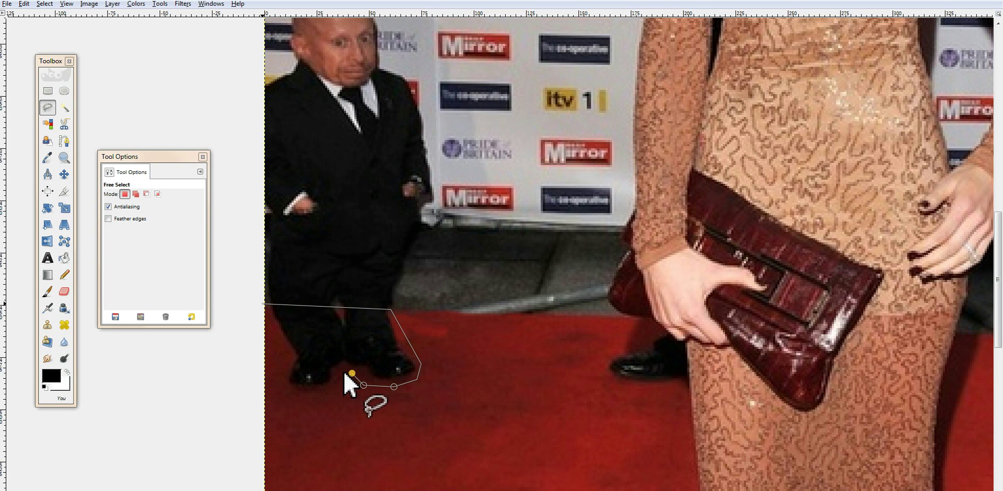
pyautogui.click(340, 373)
pyautogui.click(334, 385)
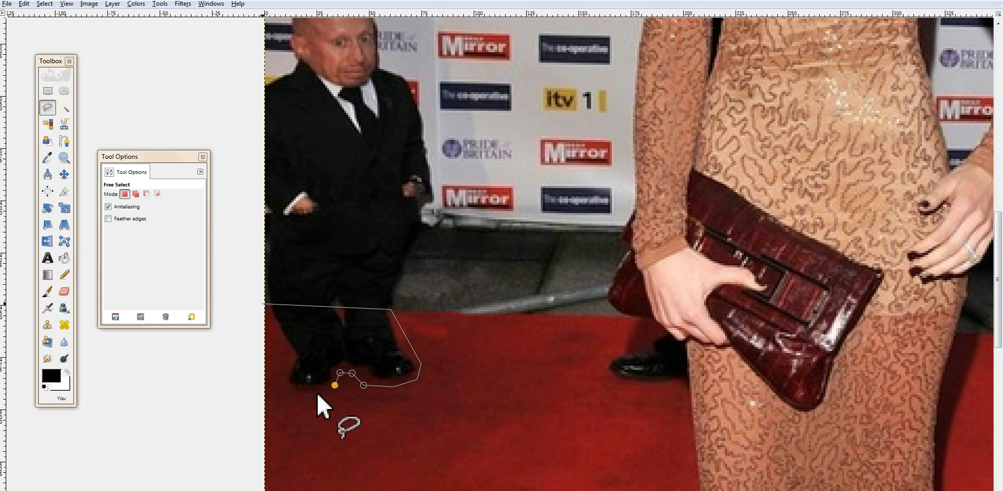
pyautogui.click(313, 393)
pyautogui.click(290, 392)
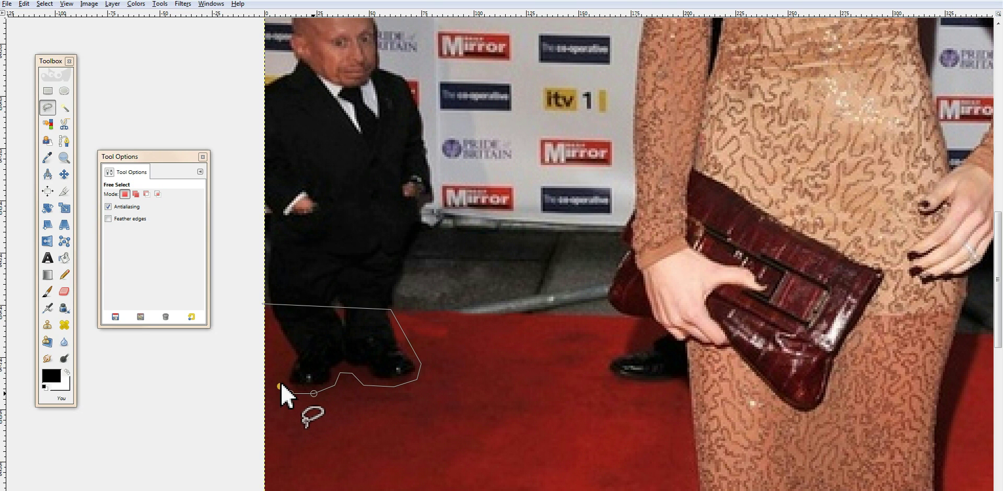
pyautogui.click(280, 387)
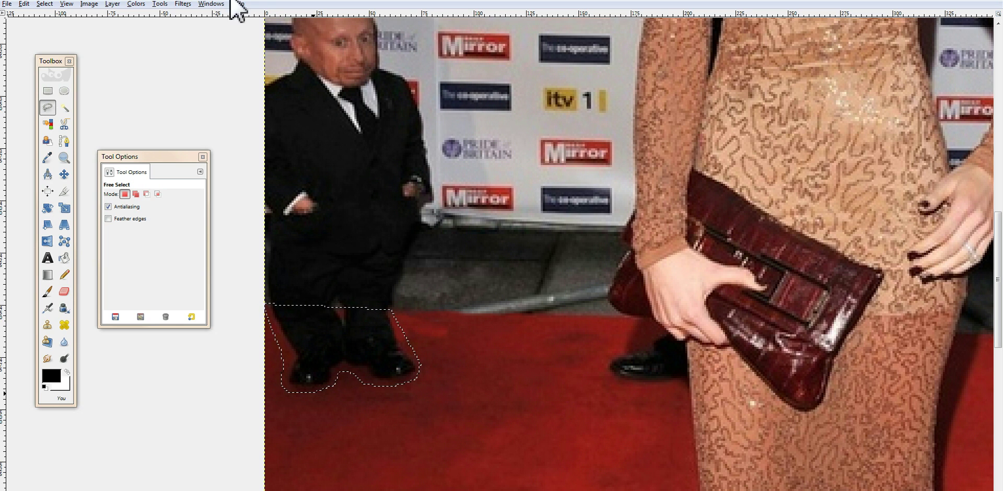
# Apply Heal Selection to the outlined feet, sampling from Sides with a 50-pixel context width and Random filling order
pyautogui.click(182, 4)
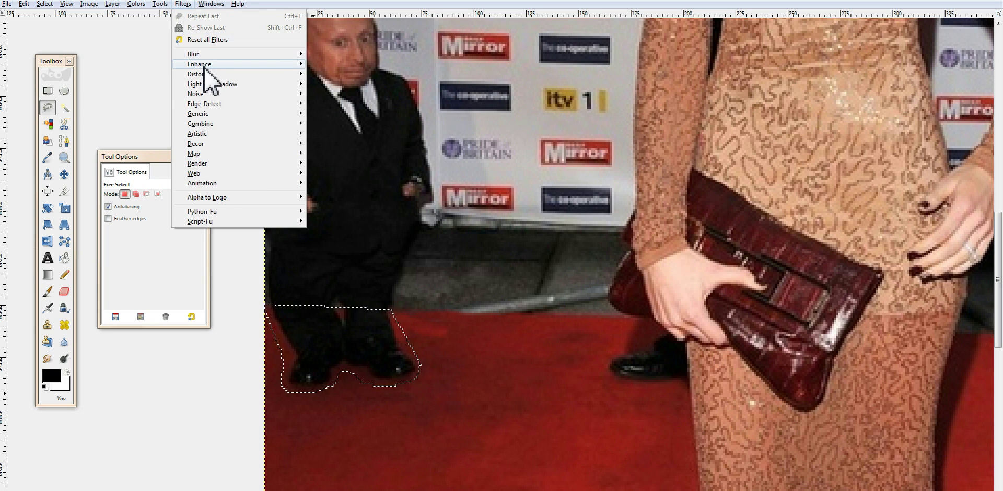
pyautogui.moveTo(203, 65)
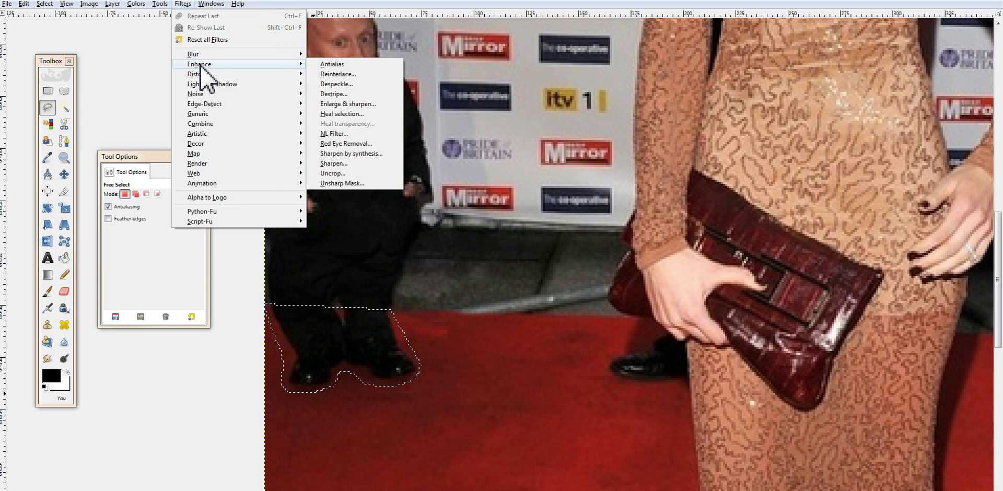
pyautogui.click(345, 114)
pyautogui.moveTo(498, 206); pyautogui.dragTo(580, 181)
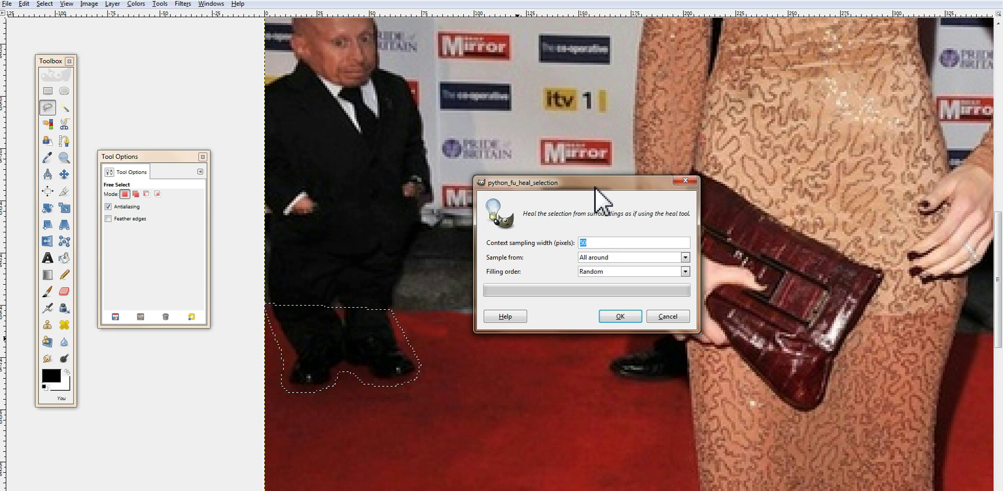
pyautogui.moveTo(595, 183); pyautogui.dragTo(677, 180)
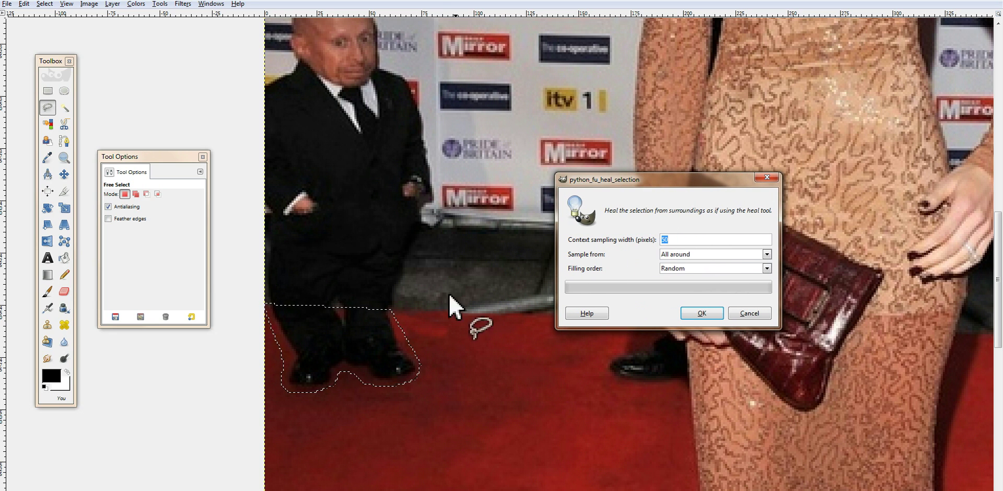
pyautogui.click(682, 258)
pyautogui.click(679, 268)
pyautogui.click(674, 256)
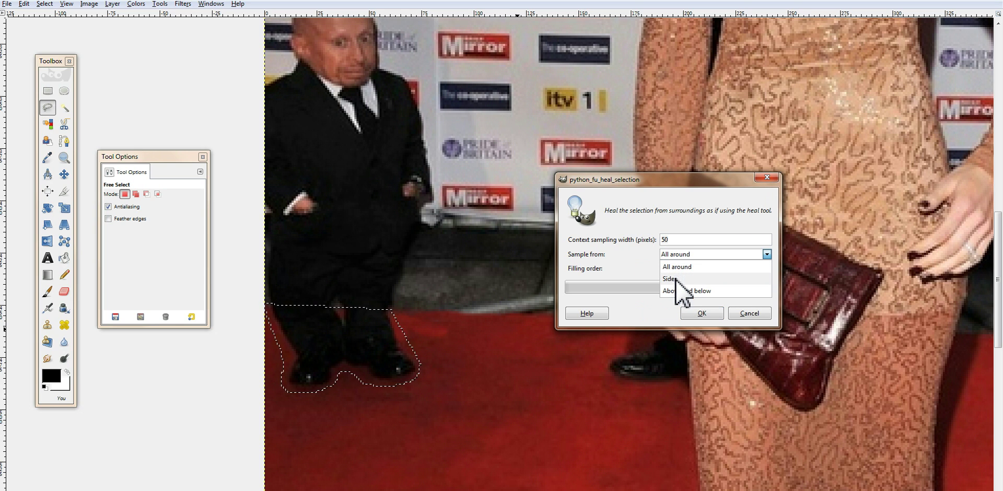
pyautogui.click(671, 280)
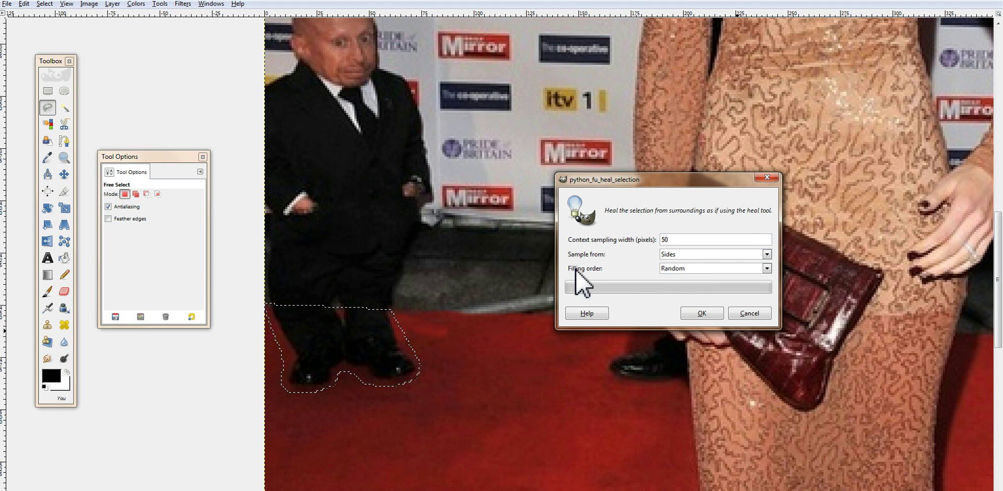
pyautogui.click(703, 313)
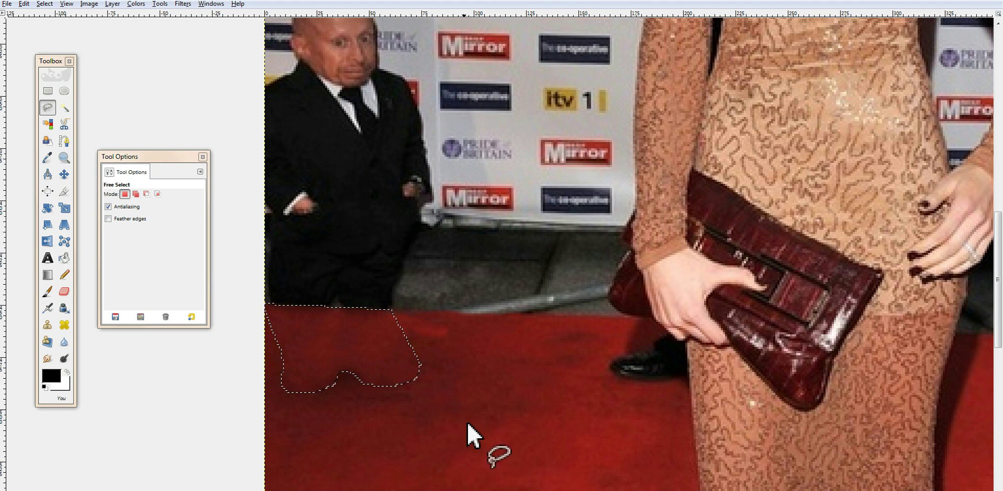
# Clear the selection and touch up the filled carpet area with the Healing tool, sampling from clean carpet nearby
pyautogui.click(51, 4)
pyautogui.click(57, 32)
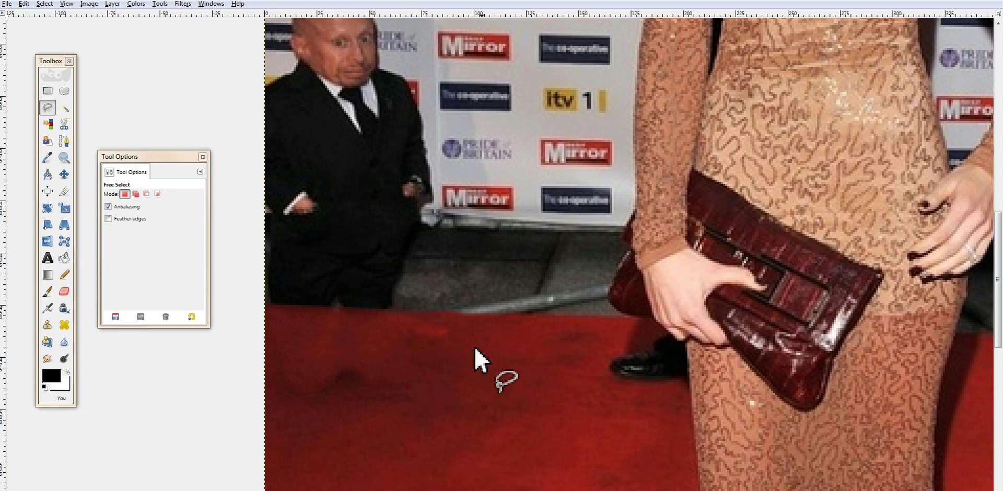
pyautogui.click(64, 325)
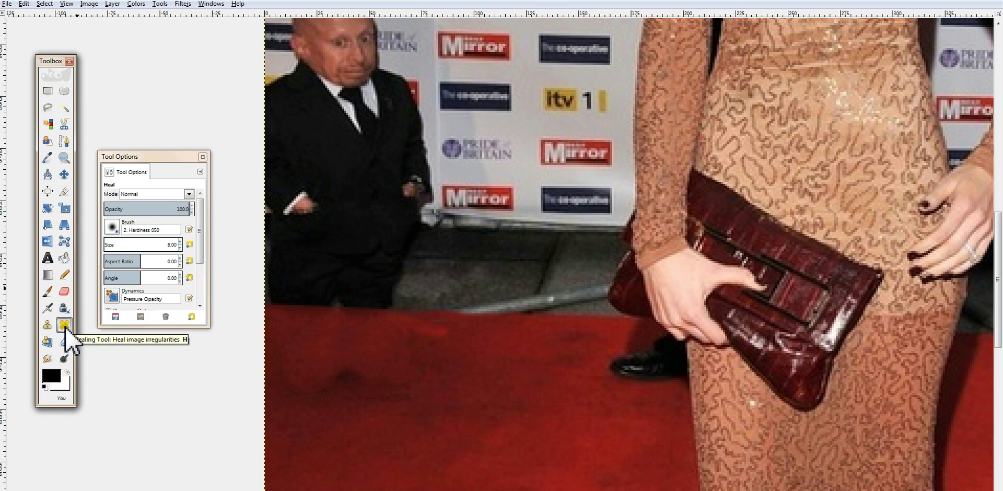
pyautogui.keyDown('ctrl'); pyautogui.click(513, 389); pyautogui.keyUp('ctrl')
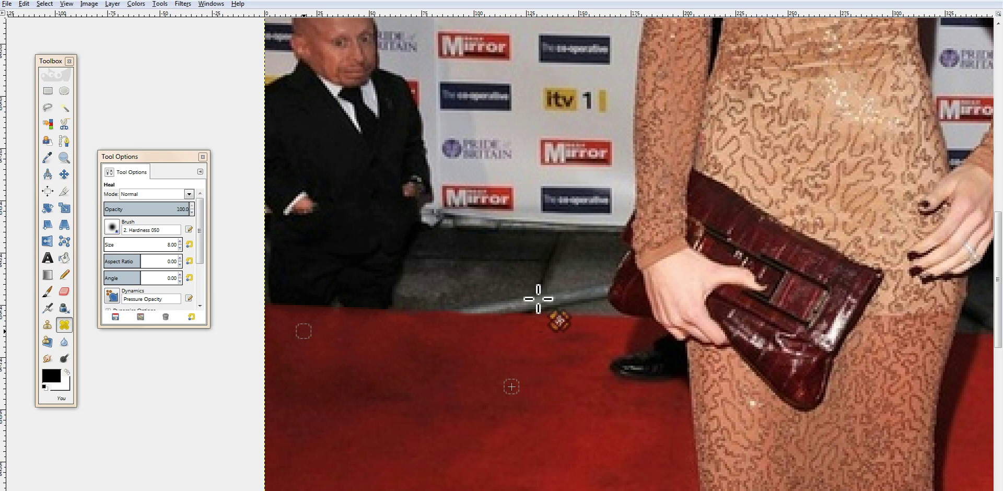
# Clone grey pavement over the remaining metal pole along the carpet's edge between the suited man and the woman's handbag
pyautogui.click(47, 324)
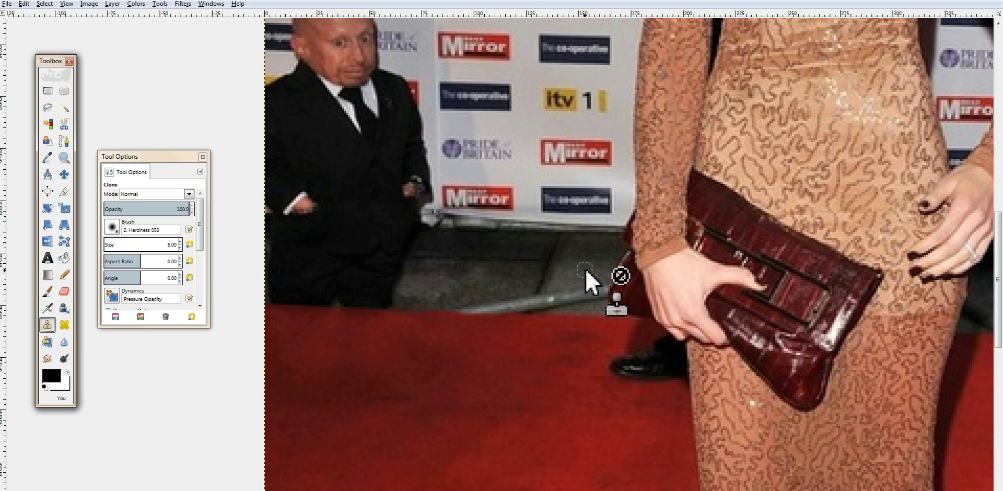
pyautogui.press('ctrl')
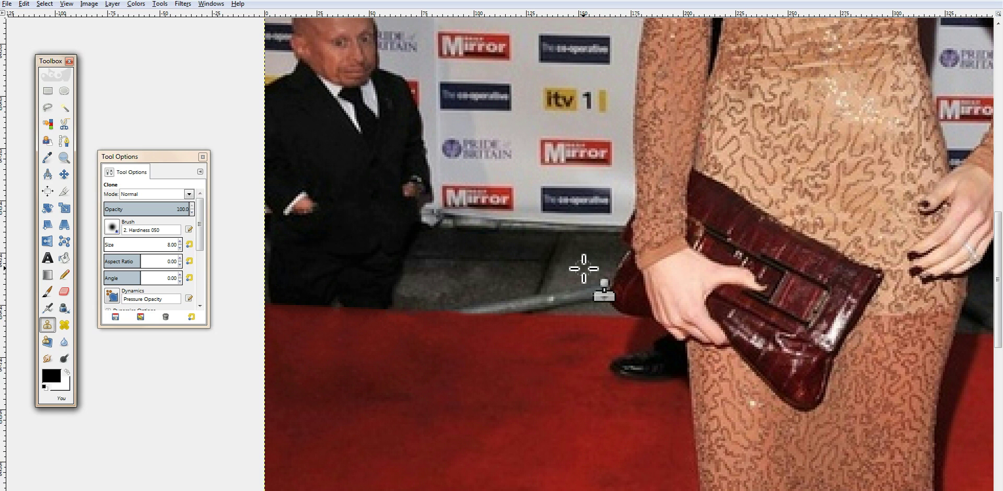
pyautogui.keyDown('ctrl'); pyautogui.click(584, 268); pyautogui.keyUp('ctrl')
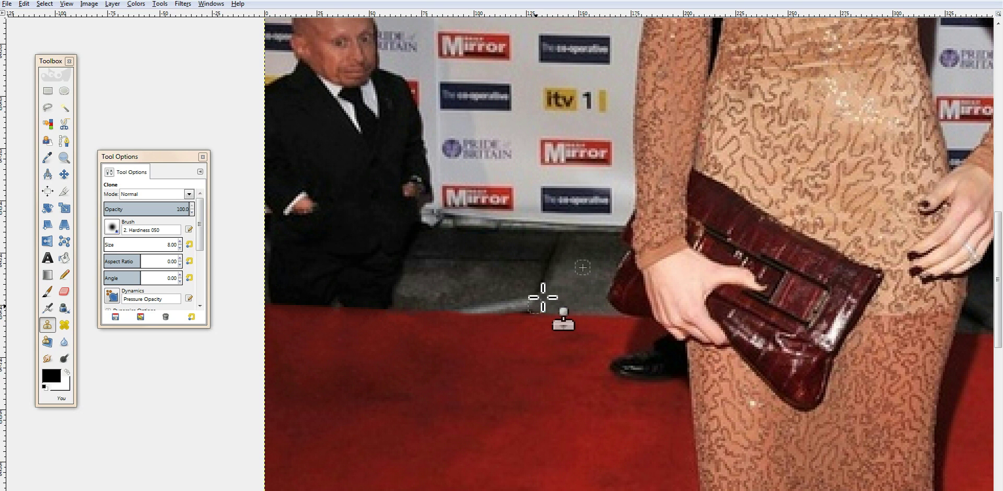
pyautogui.keyDown('ctrl'); pyautogui.click(548, 264); pyautogui.keyUp('ctrl')
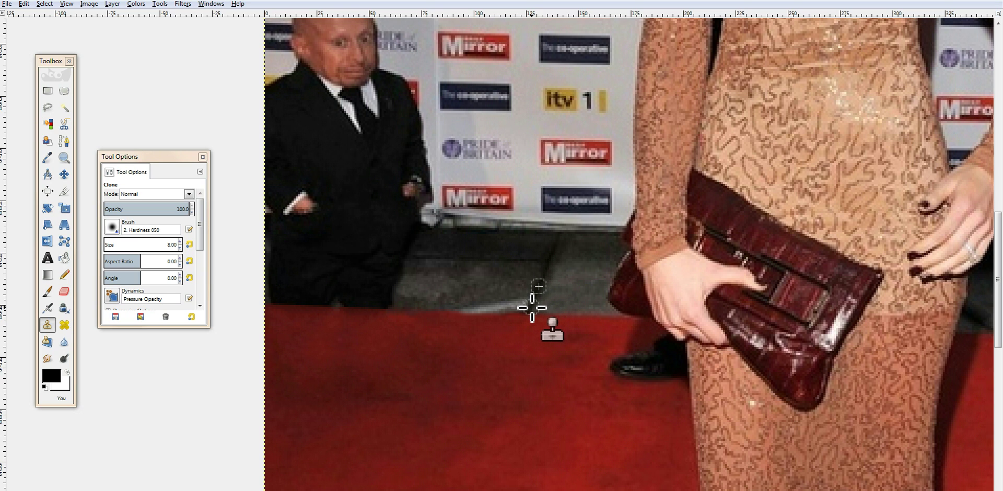
pyautogui.keyDown('ctrl'); pyautogui.click(531, 308); pyautogui.keyUp('ctrl')
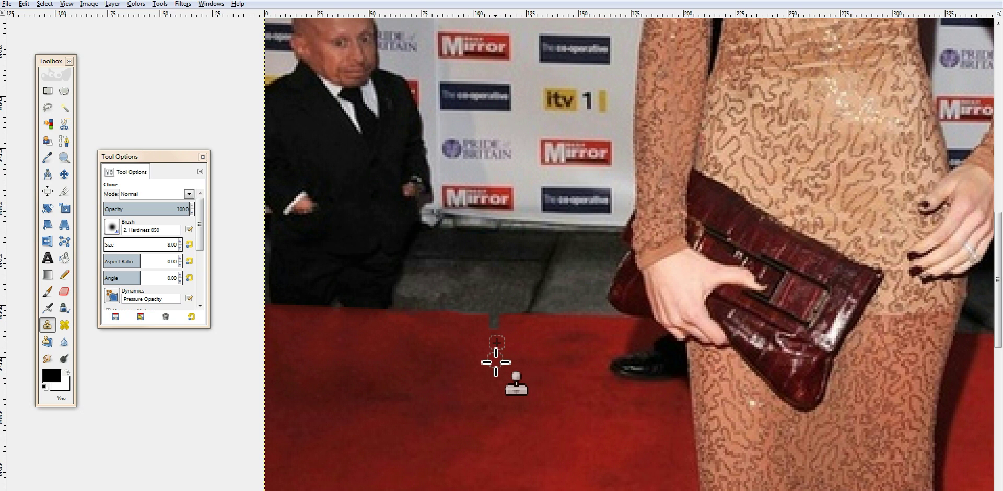
pyautogui.moveTo(479, 328)
pyautogui.mouseDown()
pyautogui.moveTo(469, 305)
pyautogui.moveTo(450, 331)
pyautogui.moveTo(465, 336)
pyautogui.moveTo(483, 313)
pyautogui.moveTo(488, 336)
pyautogui.moveTo(441, 337)
pyautogui.moveTo(439, 317)
pyautogui.moveTo(431, 338)
pyautogui.moveTo(416, 338)
pyautogui.moveTo(493, 374)
pyautogui.moveTo(430, 341)
pyautogui.moveTo(473, 329)
pyautogui.moveTo(499, 361)
pyautogui.mouseUp()
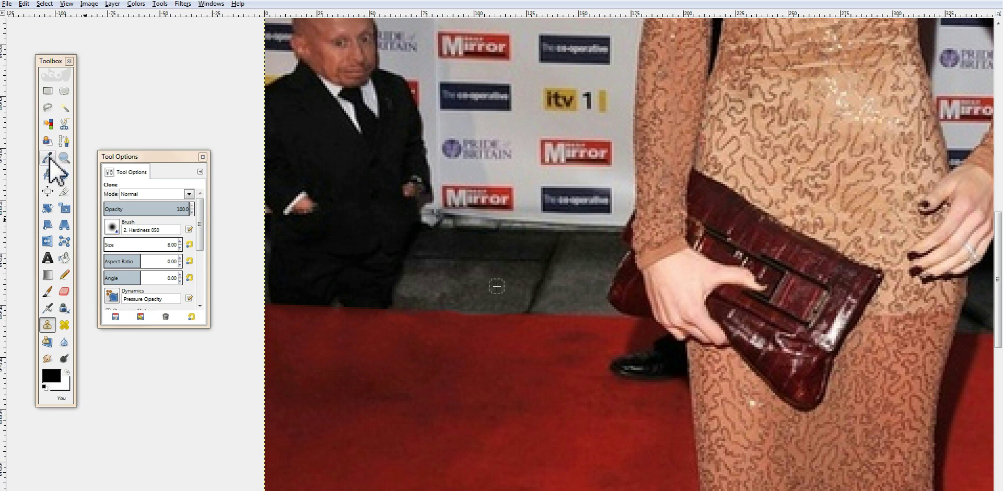
# Outline the suited man's dark trousers between his hands and the red carpet's edge with a freehand polygon selection
pyautogui.click(48, 107)
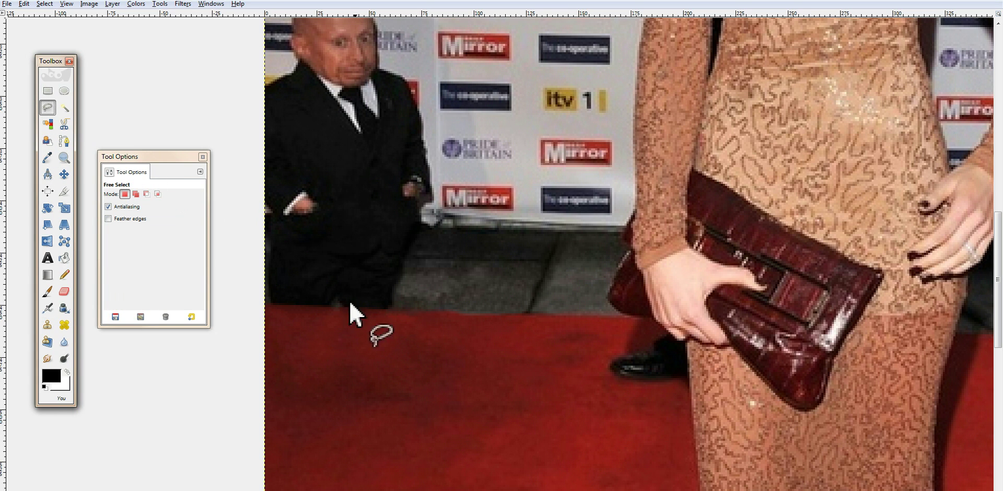
pyautogui.click(265, 213)
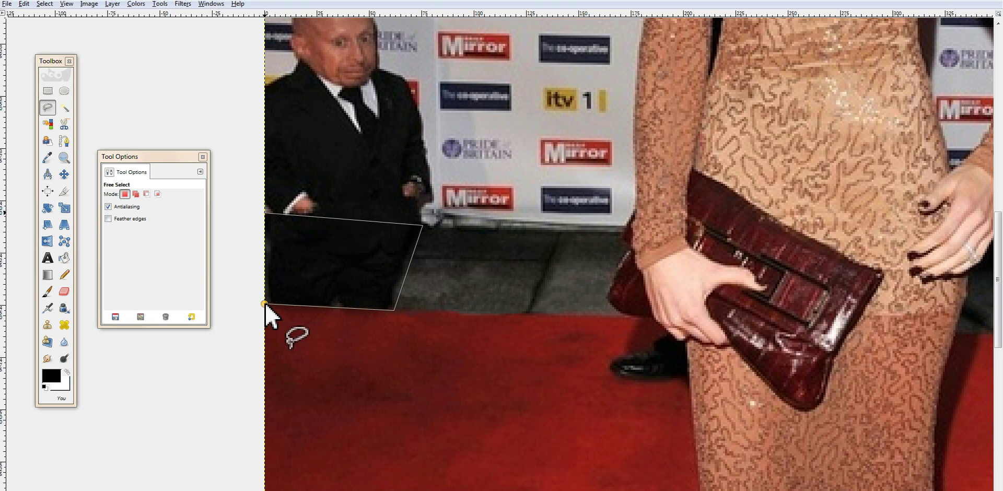
pyautogui.click(266, 213)
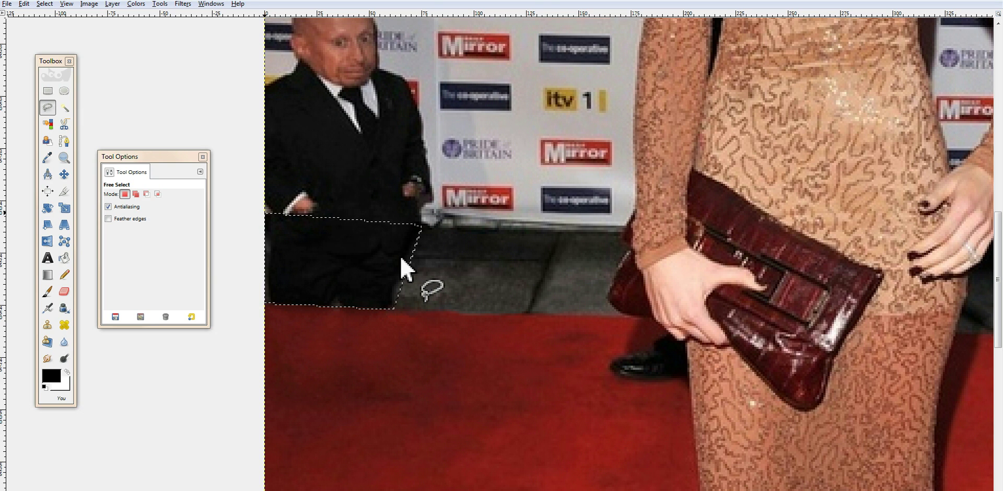
# Apply Heal Selection to the outlined trousers with a 75-pixel context width, sampling from Sides in Random order, and clear the selection
pyautogui.click(189, 4)
pyautogui.moveTo(210, 74)
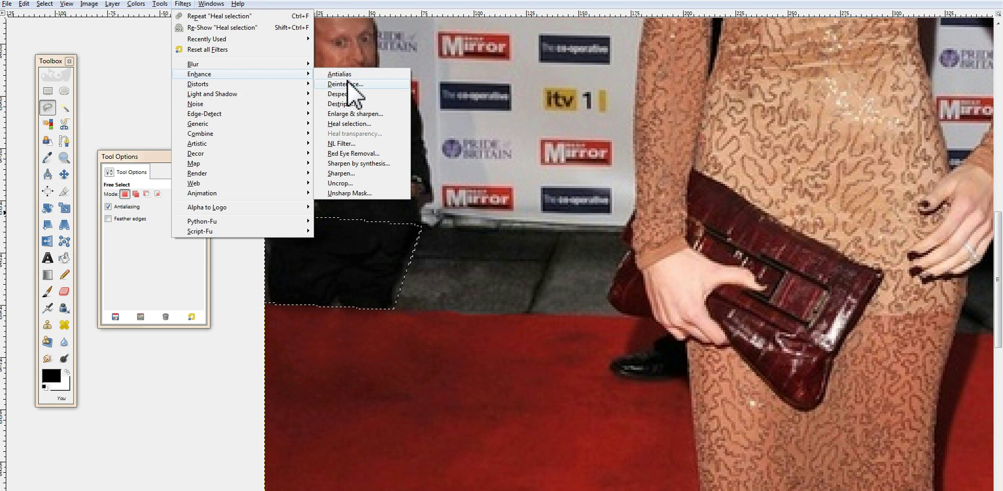
pyautogui.click(346, 124)
pyautogui.moveTo(519, 196); pyautogui.dragTo(782, 141)
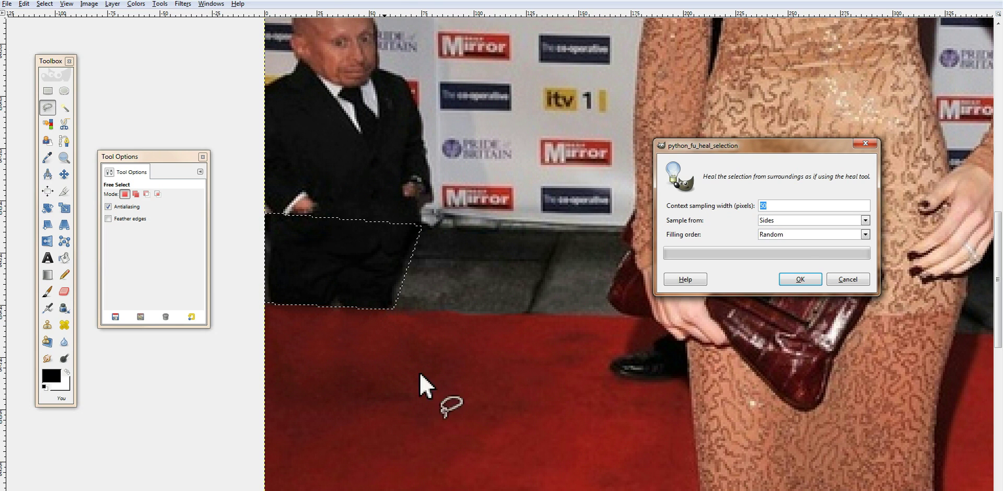
pyautogui.click(794, 221)
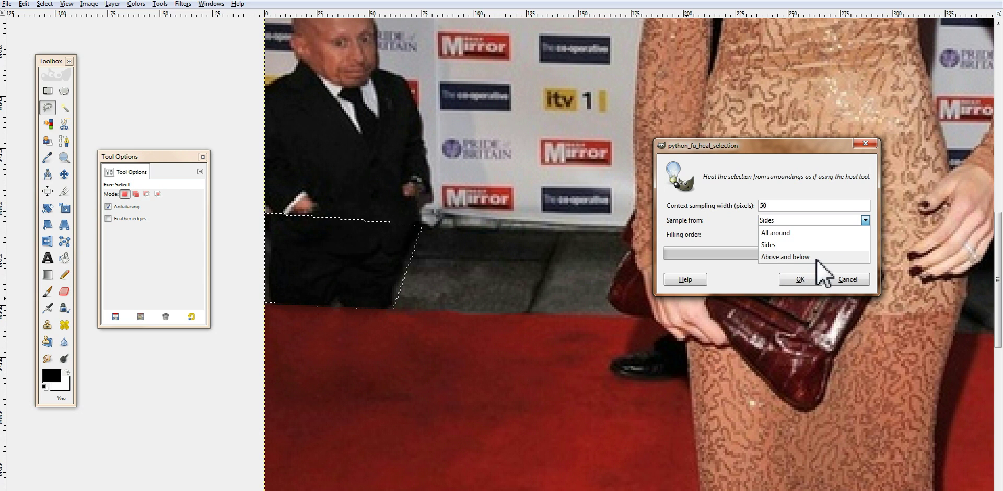
pyautogui.click(779, 244)
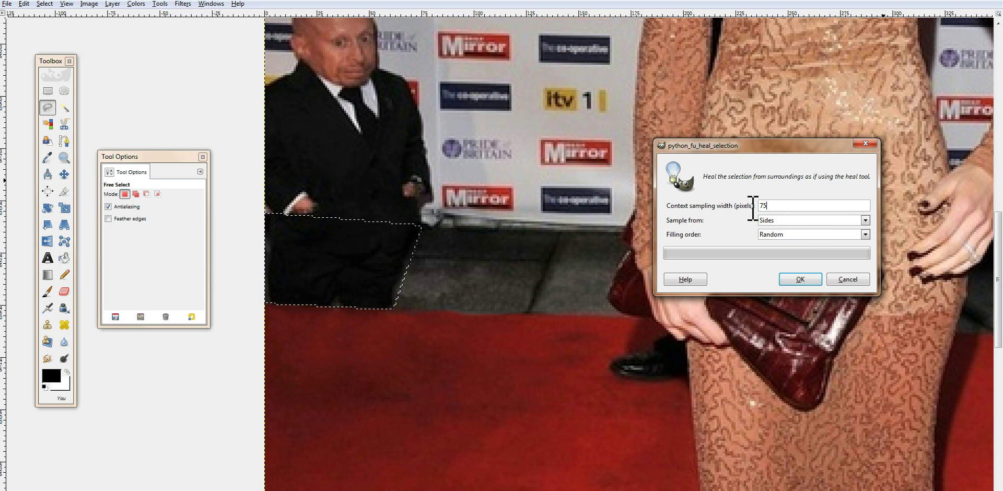
pyautogui.click(795, 281)
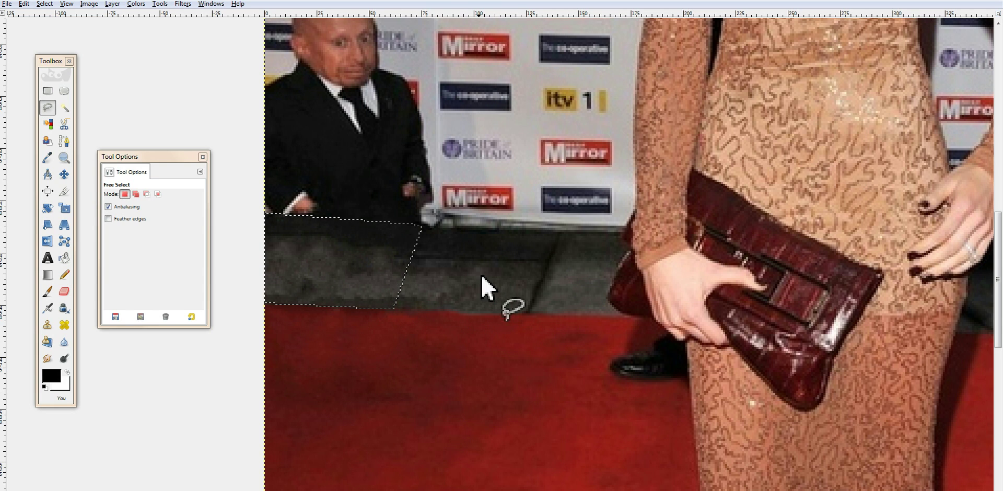
pyautogui.click(45, 3)
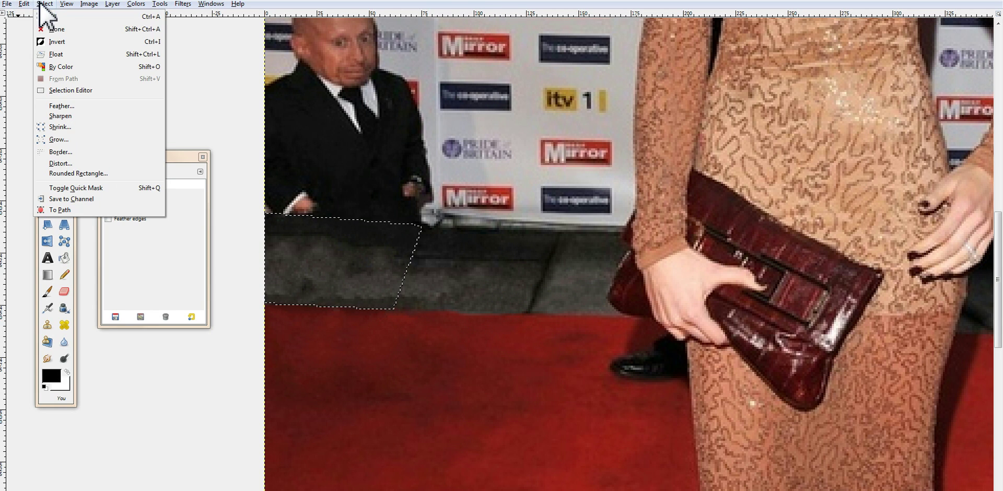
pyautogui.click(55, 29)
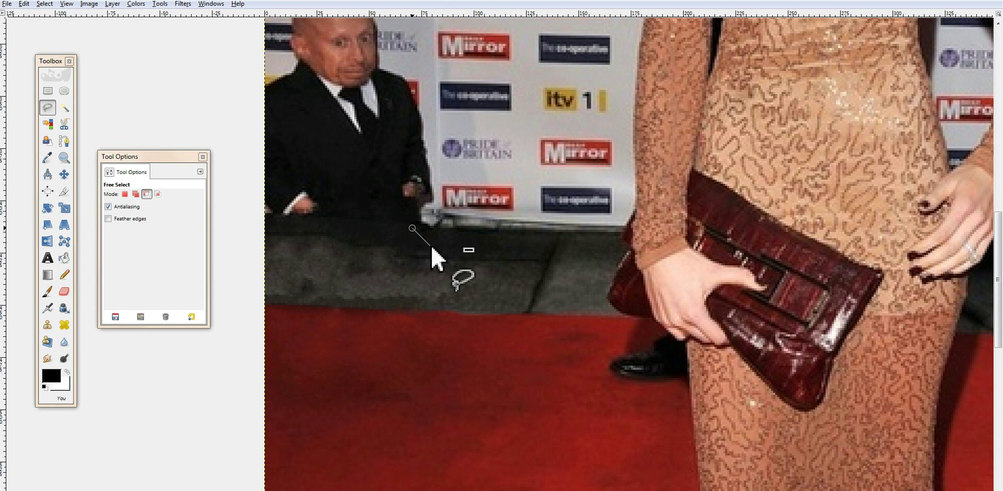
pyautogui.click(376, 261)
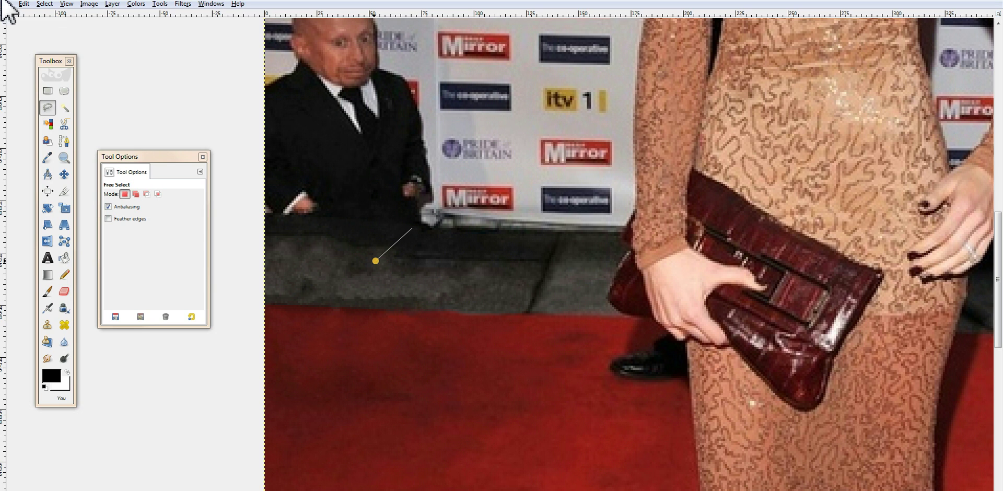
pyautogui.click(45, 4)
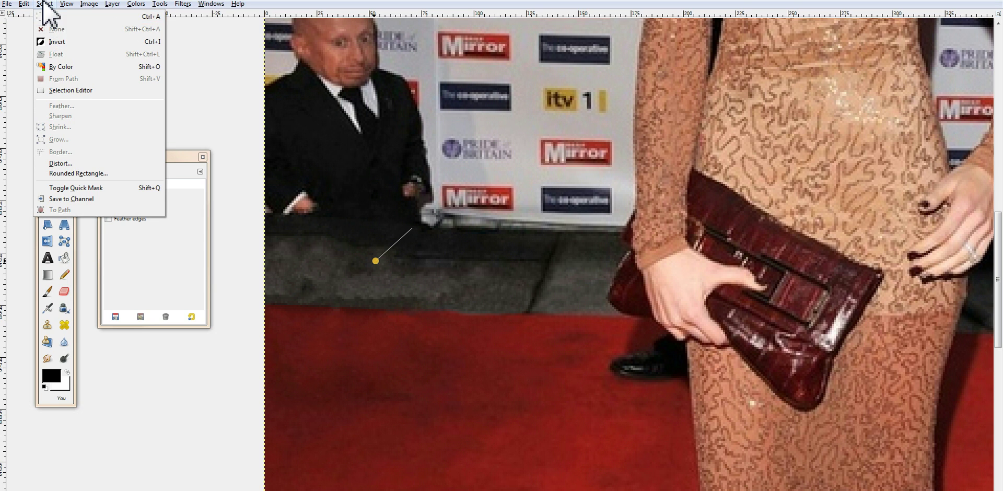
pyautogui.click(45, 5)
# Clone the logo backdrop over the suited man's head and body at brush size 29.34, sampling from the co-operative logo above him
pyautogui.click(64, 158)
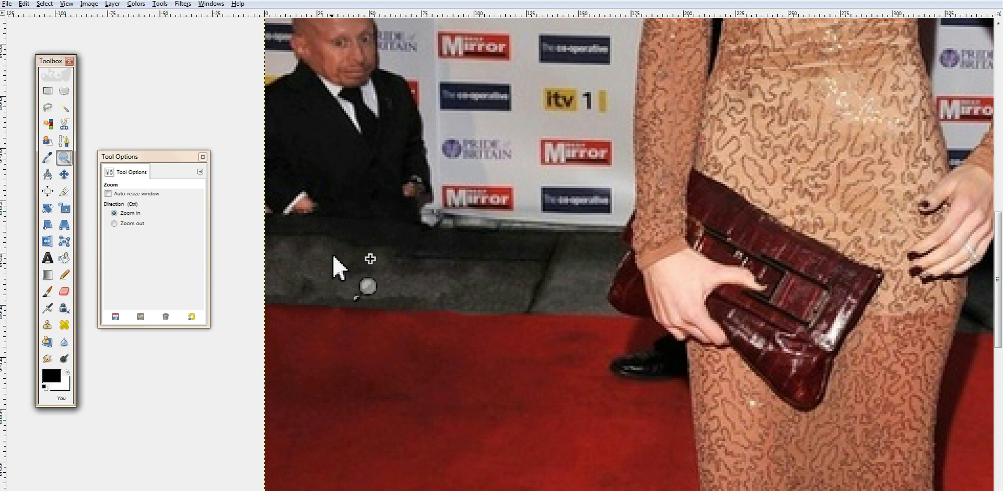
pyautogui.keyDown('ctrl'); pyautogui.click(465, 293); pyautogui.keyUp('ctrl')
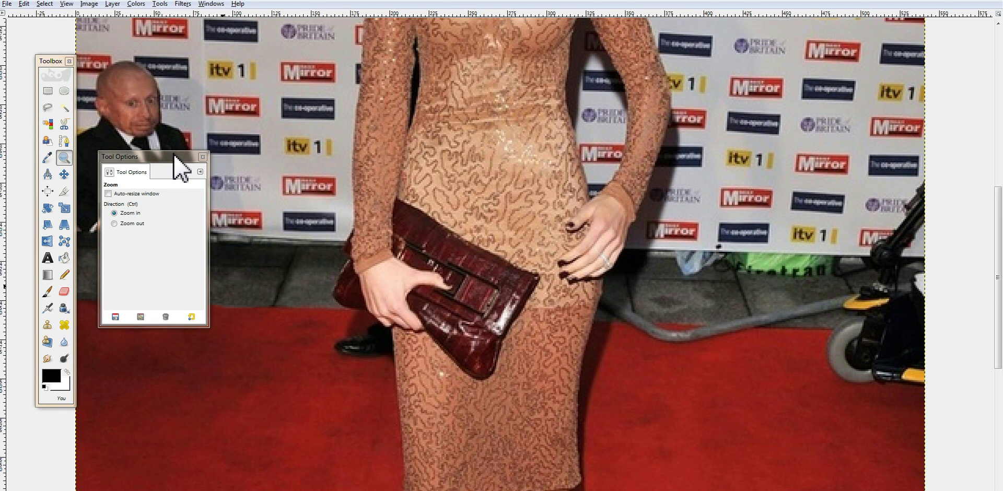
pyautogui.moveTo(174, 156); pyautogui.dragTo(200, 323)
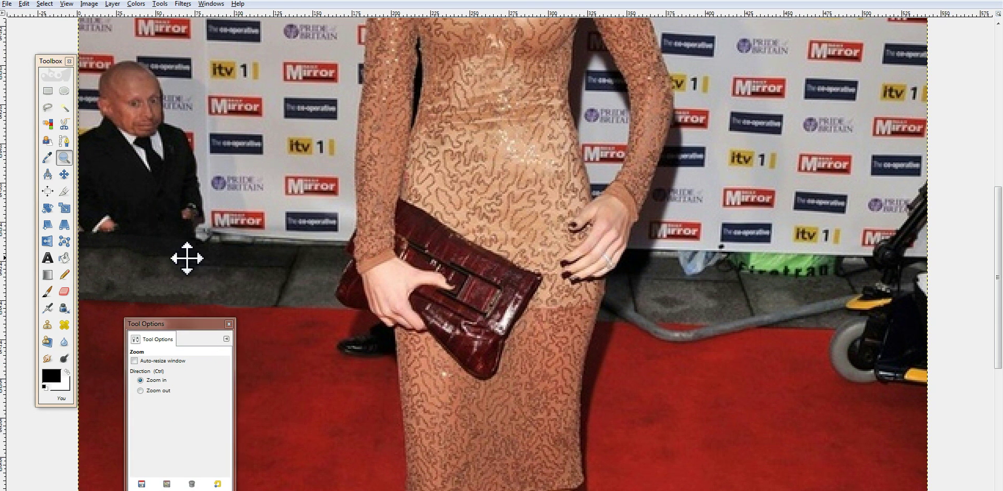
pyautogui.moveTo(186, 257); pyautogui.dragTo(332, 231)
pyautogui.click(314, 231)
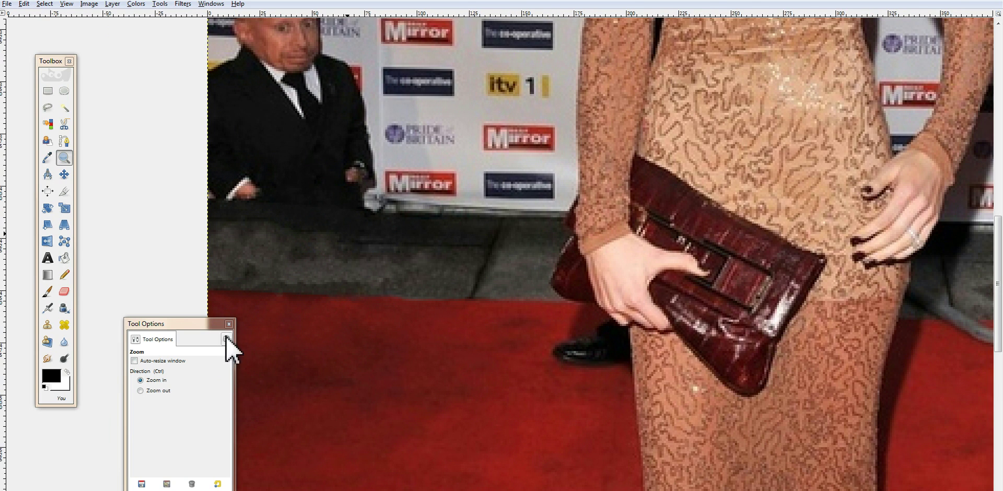
pyautogui.moveTo(207, 325); pyautogui.dragTo(179, 281)
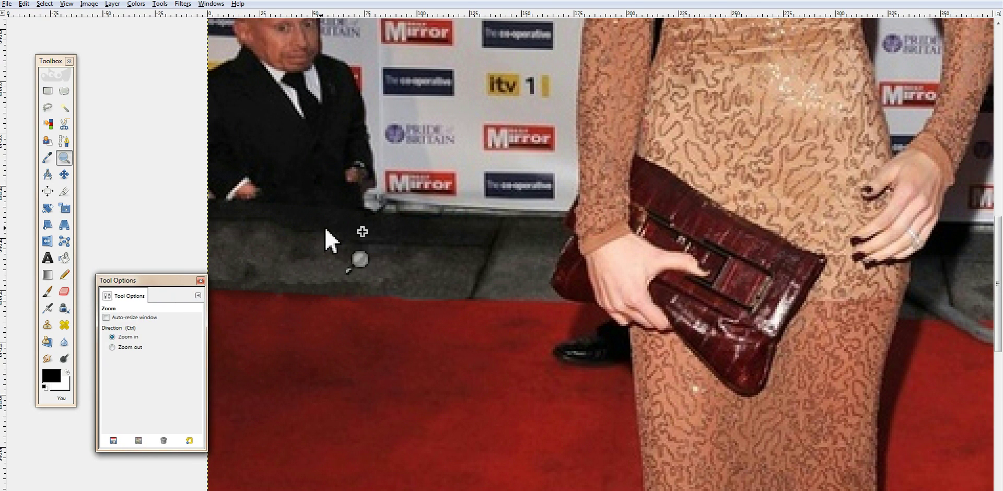
pyautogui.moveTo(352, 146); pyautogui.dragTo(371, 242)
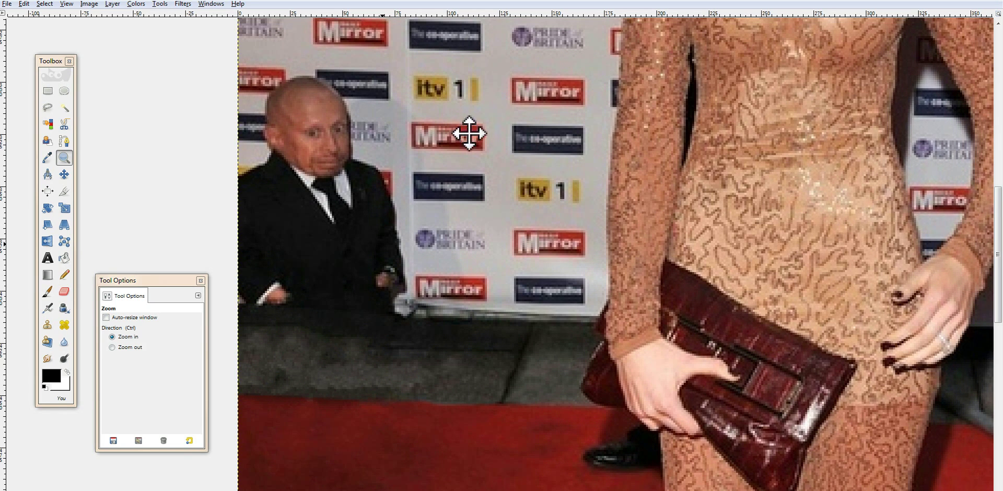
pyautogui.moveTo(468, 134); pyautogui.dragTo(468, 195)
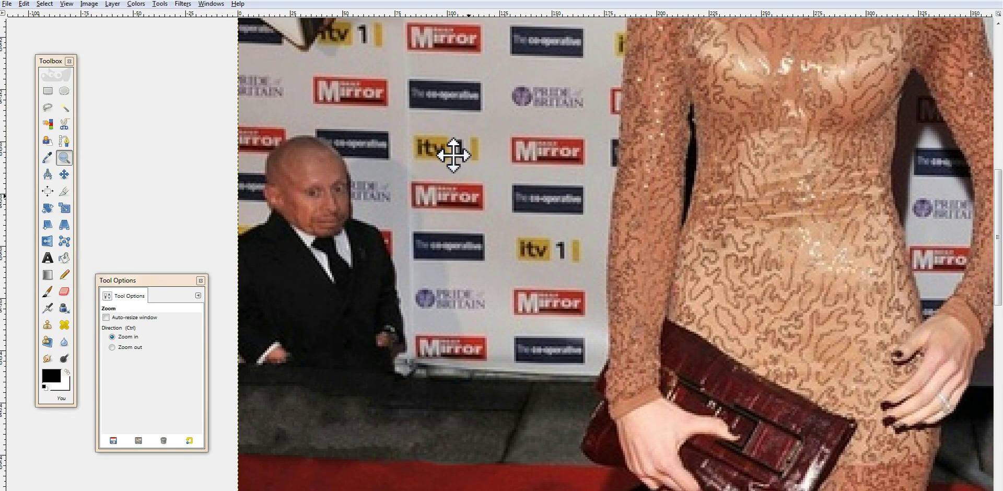
pyautogui.moveTo(455, 152); pyautogui.dragTo(459, 175)
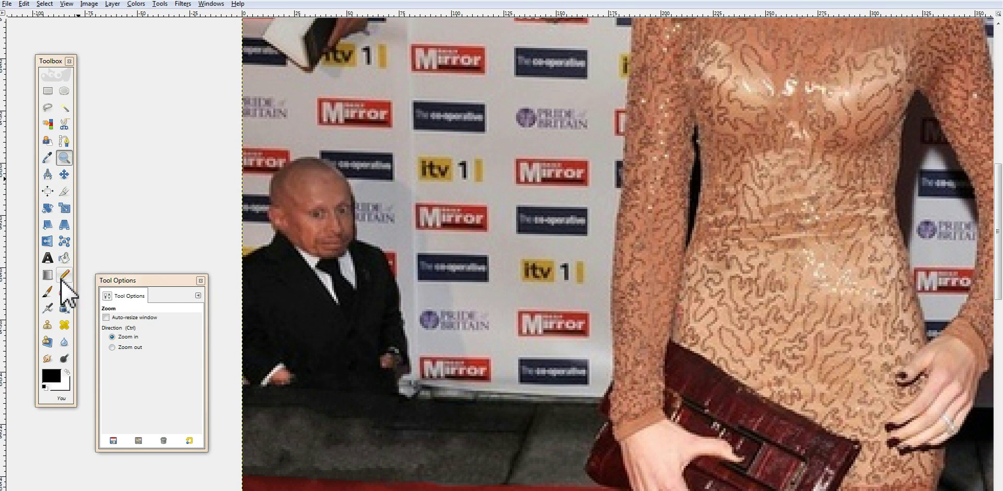
pyautogui.click(47, 327)
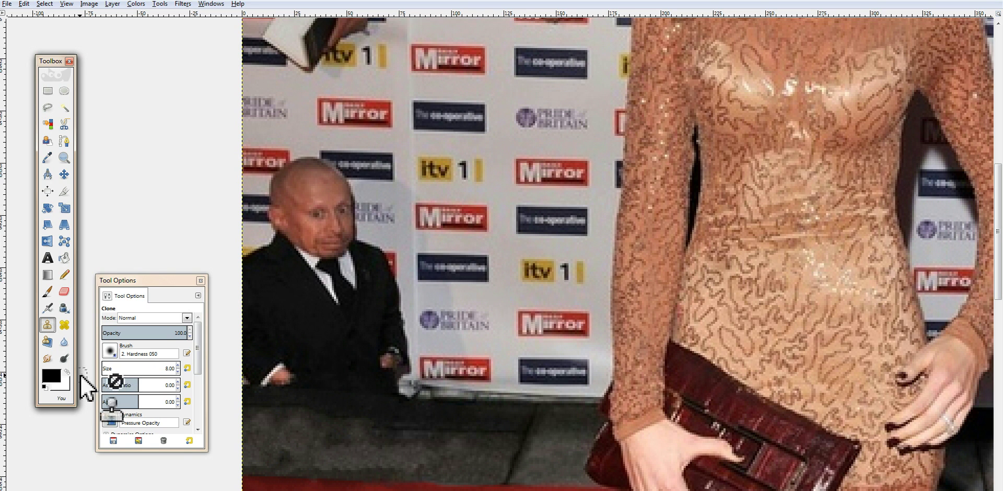
pyautogui.click(106, 368)
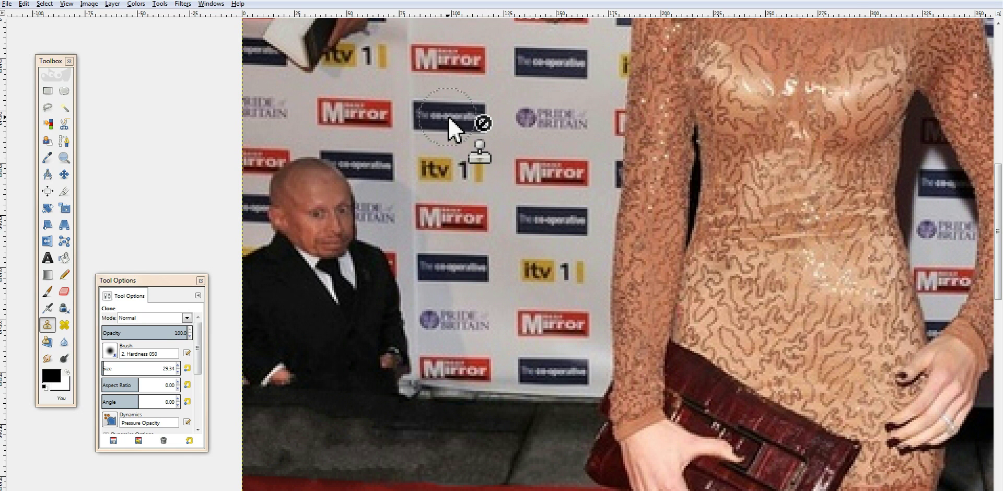
pyautogui.keyDown('ctrl'); pyautogui.click(449, 116); pyautogui.keyUp('ctrl')
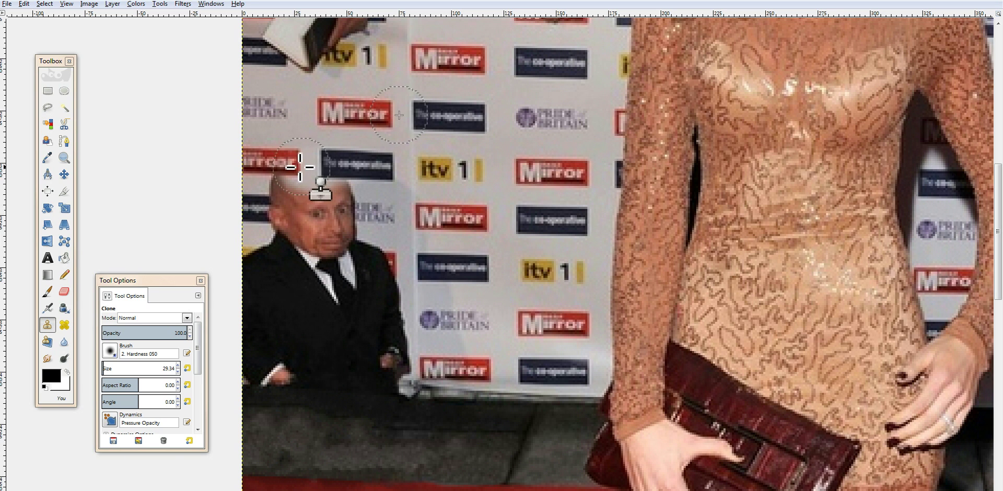
pyautogui.moveTo(300, 167); pyautogui.dragTo(281, 175)
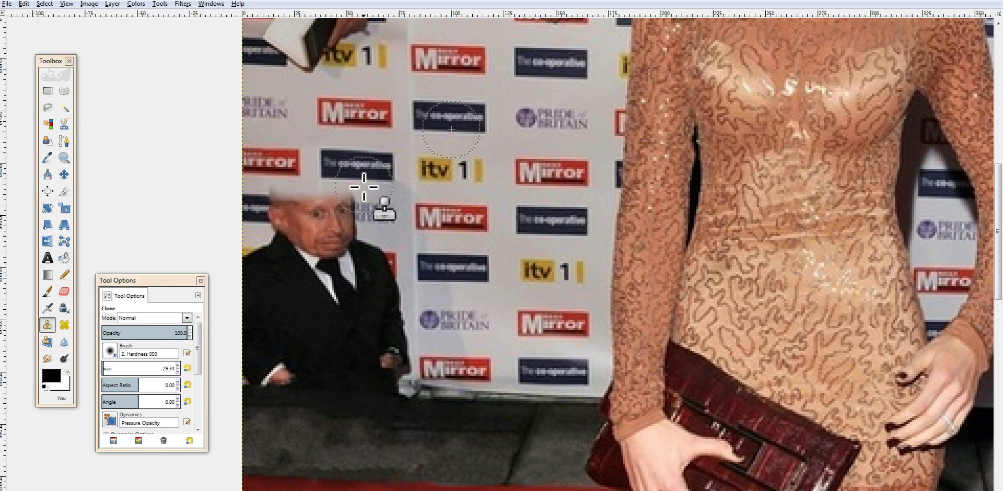
pyautogui.moveTo(330, 193)
pyautogui.mouseDown()
pyautogui.moveTo(284, 190)
pyautogui.moveTo(260, 201)
pyautogui.moveTo(346, 205)
pyautogui.moveTo(369, 217)
pyautogui.moveTo(355, 226)
pyautogui.moveTo(274, 222)
pyautogui.moveTo(298, 231)
pyautogui.moveTo(404, 218)
pyautogui.moveTo(390, 235)
pyautogui.moveTo(266, 223)
pyautogui.moveTo(256, 246)
pyautogui.moveTo(354, 251)
pyautogui.moveTo(344, 236)
pyautogui.moveTo(352, 220)
pyautogui.moveTo(391, 189)
pyautogui.moveTo(376, 203)
pyautogui.moveTo(342, 192)
pyautogui.moveTo(339, 211)
pyautogui.moveTo(377, 207)
pyautogui.moveTo(367, 245)
pyautogui.moveTo(398, 327)
pyautogui.moveTo(374, 248)
pyautogui.moveTo(368, 320)
pyautogui.moveTo(341, 258)
pyautogui.moveTo(343, 298)
pyautogui.moveTo(361, 323)
pyautogui.moveTo(415, 337)
pyautogui.moveTo(364, 352)
pyautogui.moveTo(414, 363)
pyautogui.moveTo(346, 349)
pyautogui.moveTo(314, 250)
pyautogui.moveTo(361, 311)
pyautogui.moveTo(316, 238)
pyautogui.moveTo(361, 261)
pyautogui.moveTo(310, 243)
pyautogui.moveTo(358, 258)
pyautogui.moveTo(358, 313)
pyautogui.moveTo(376, 217)
pyautogui.moveTo(350, 186)
pyautogui.mouseUp()
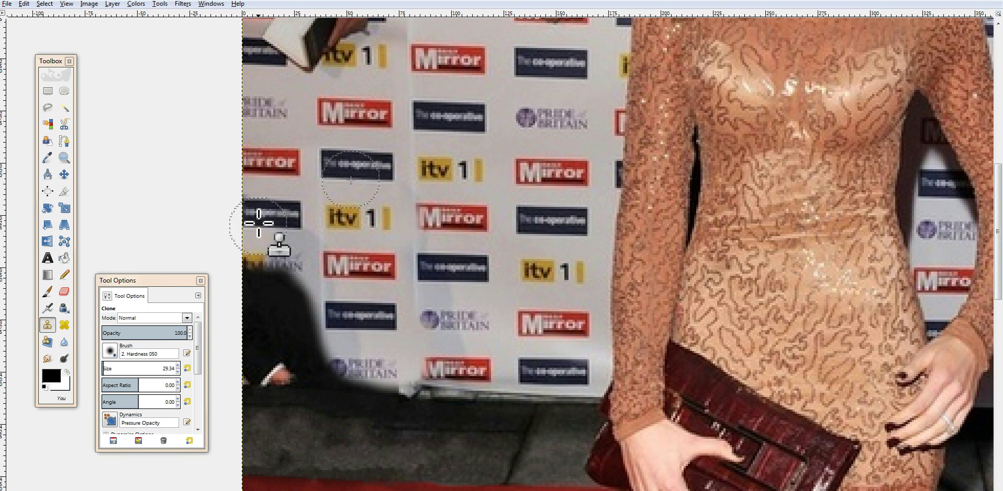
pyautogui.moveTo(258, 217)
pyautogui.mouseDown()
pyautogui.moveTo(260, 251)
pyautogui.moveTo(328, 281)
pyautogui.moveTo(264, 278)
pyautogui.moveTo(254, 289)
pyautogui.moveTo(331, 306)
pyautogui.moveTo(283, 321)
pyautogui.moveTo(260, 307)
pyautogui.moveTo(328, 323)
pyautogui.moveTo(320, 346)
pyautogui.moveTo(257, 346)
pyautogui.moveTo(280, 351)
pyautogui.moveTo(301, 345)
pyautogui.moveTo(246, 327)
pyautogui.moveTo(250, 286)
pyautogui.moveTo(251, 344)
pyautogui.moveTo(359, 357)
pyautogui.moveTo(248, 358)
pyautogui.moveTo(318, 361)
pyautogui.moveTo(300, 367)
pyautogui.moveTo(247, 360)
pyautogui.moveTo(432, 371)
pyautogui.moveTo(228, 363)
pyautogui.moveTo(280, 362)
pyautogui.mouseUp()
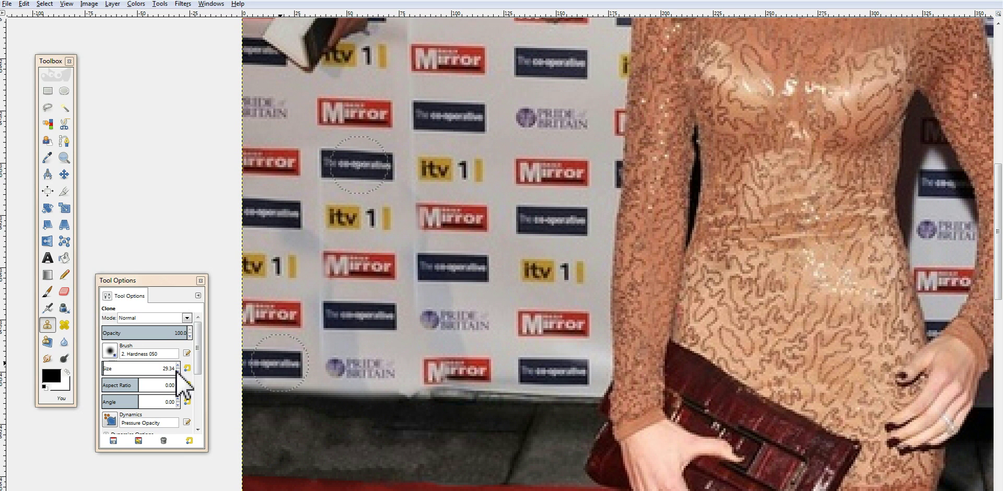
# Reduce the Clone brush size to 8 and clone a clean border along the backdrop's lower edge, sampling beside the handbag
pyautogui.moveTo(158, 369); pyautogui.dragTo(165, 370)
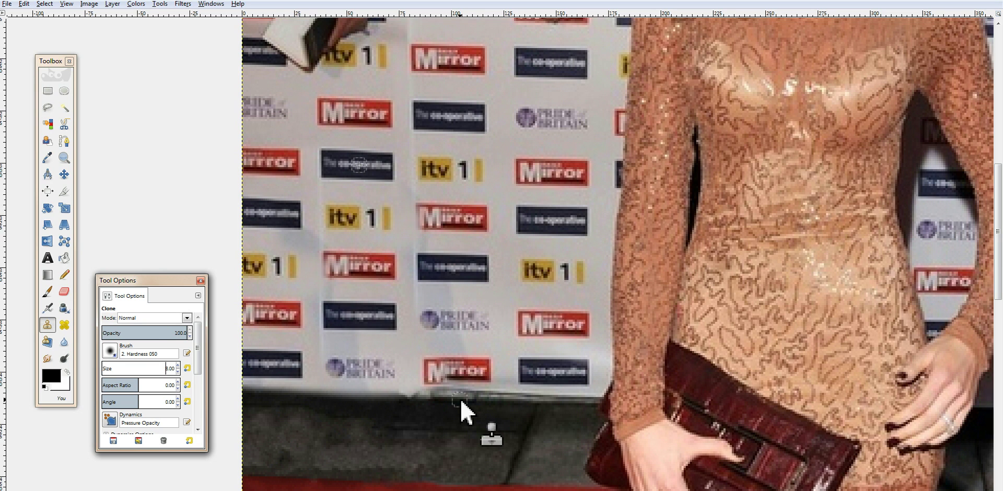
pyautogui.keyDown('ctrl'); pyautogui.click(587, 399); pyautogui.keyUp('ctrl')
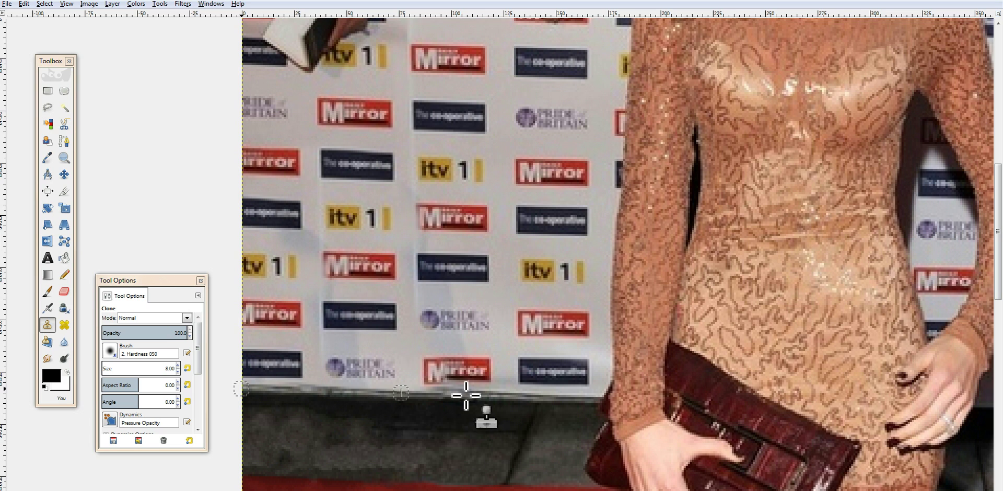
pyautogui.scroll(-4, 578, 392)
pyautogui.hscroll(6, 810, 298)
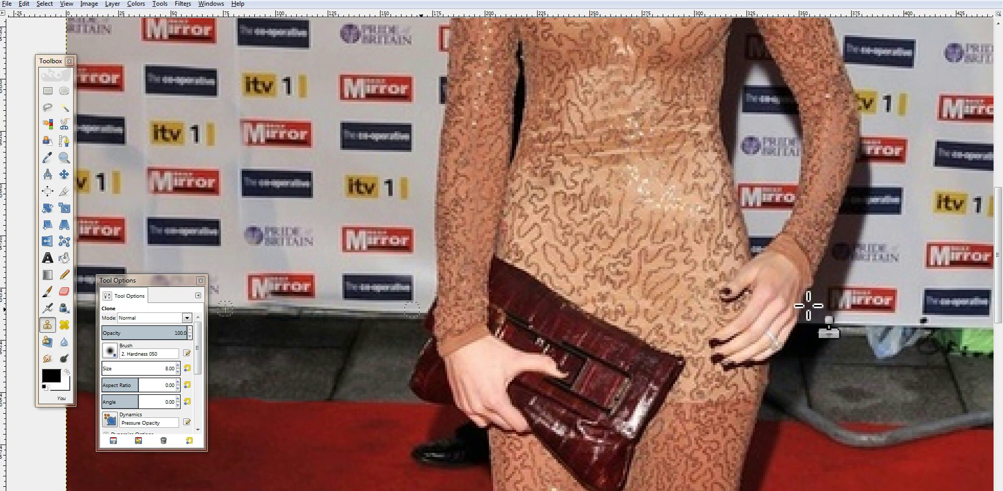
pyautogui.hscroll(-5, 449, 344)
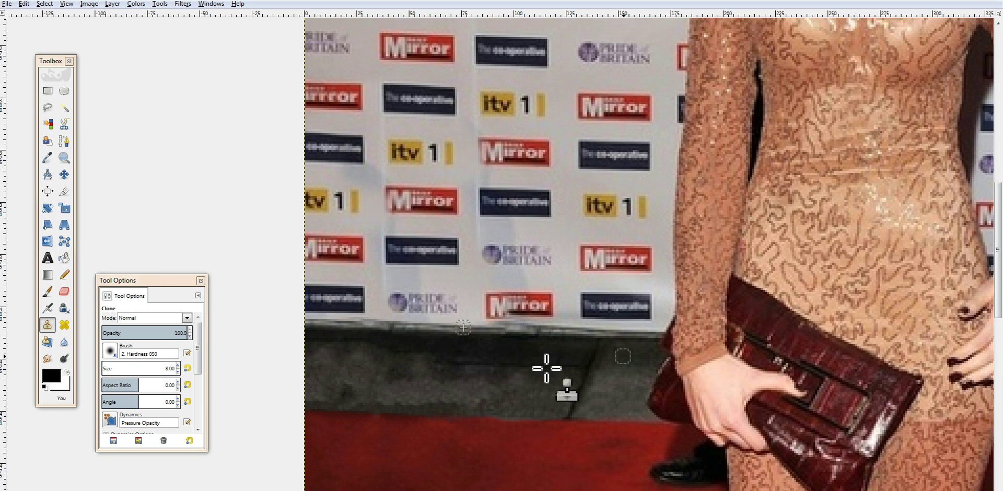
# Touch up the rebuilt pavement with Heal, and clone the kerb's edge line across it to the photo's left edge, sampling from the kerb nearer the handbag
pyautogui.click(63, 326)
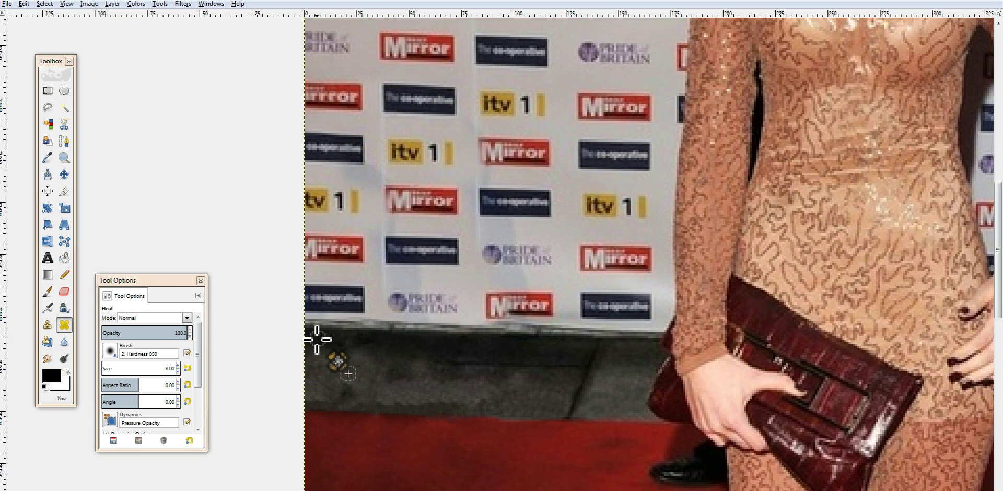
pyautogui.keyDown('ctrl'); pyautogui.click(345, 343); pyautogui.keyUp('ctrl')
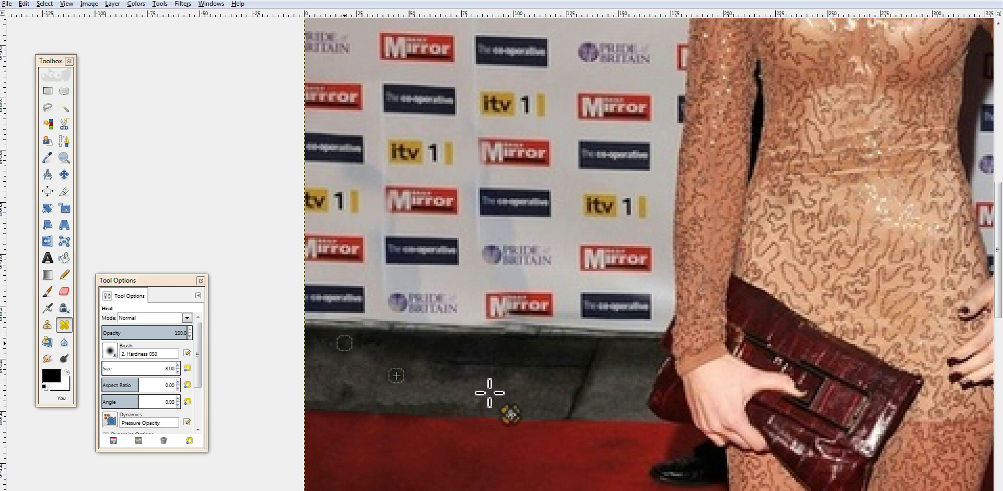
pyautogui.click(47, 325)
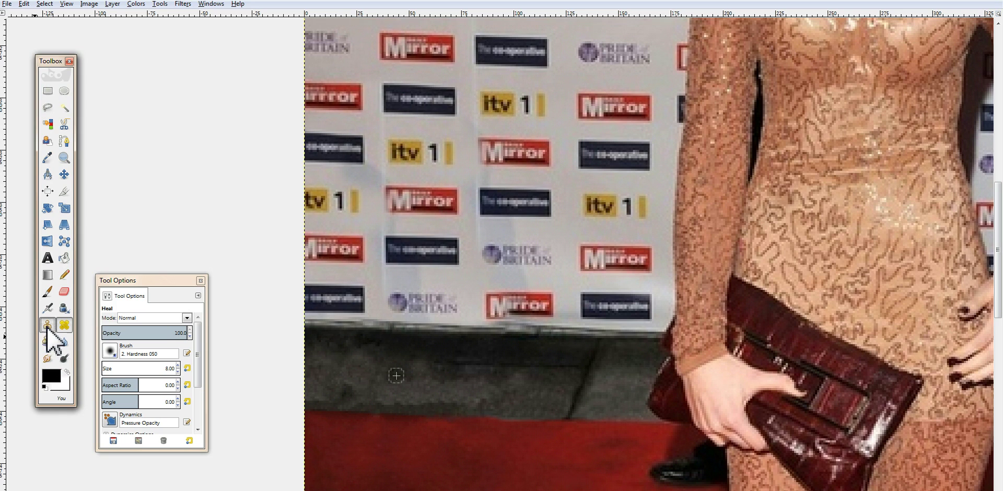
pyautogui.keyDown('ctrl'); pyautogui.click(502, 365); pyautogui.keyUp('ctrl')
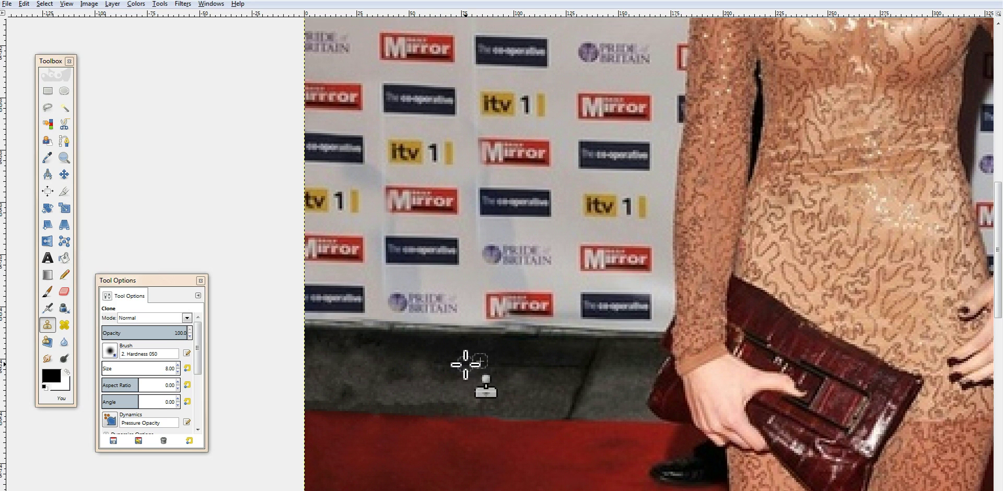
pyautogui.keyDown('ctrl'); pyautogui.click(559, 366); pyautogui.keyUp('ctrl')
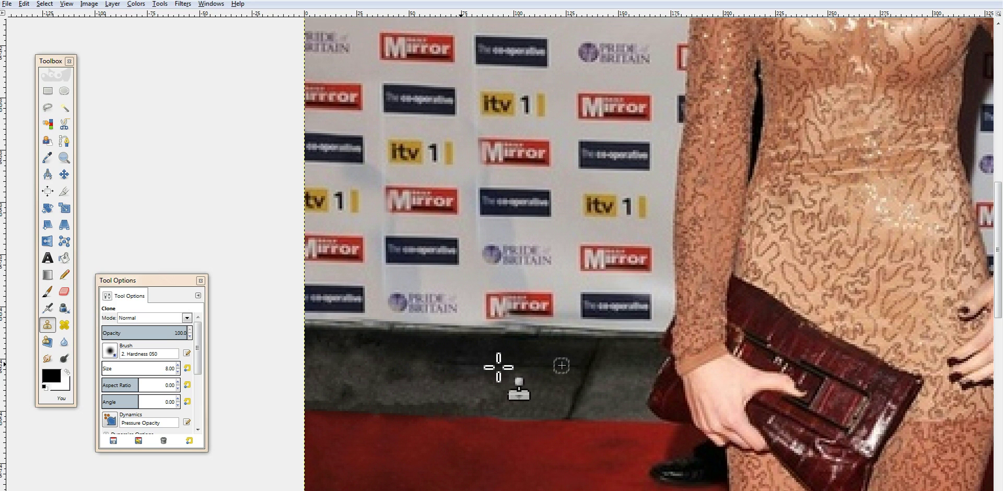
pyautogui.moveTo(473, 364); pyautogui.dragTo(308, 358)
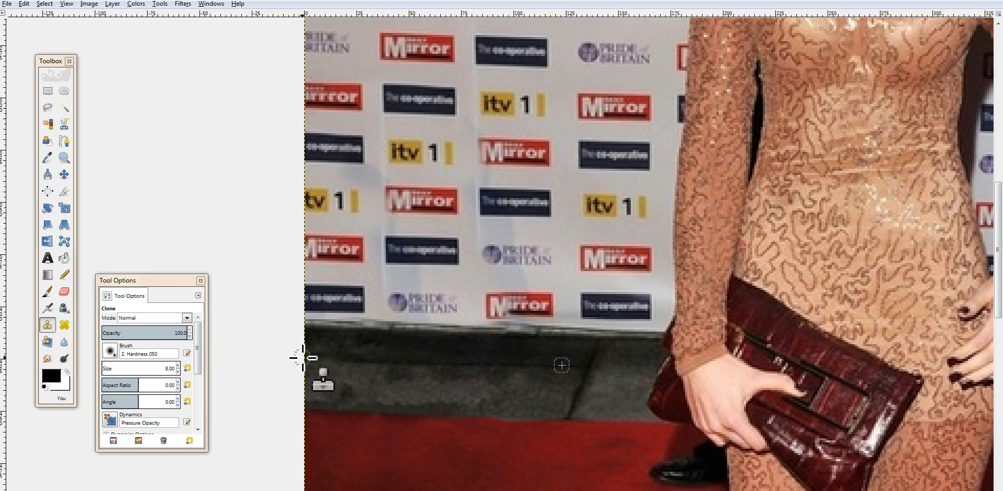
pyautogui.keyDown('ctrl'); pyautogui.click(494, 366); pyautogui.keyUp('ctrl')
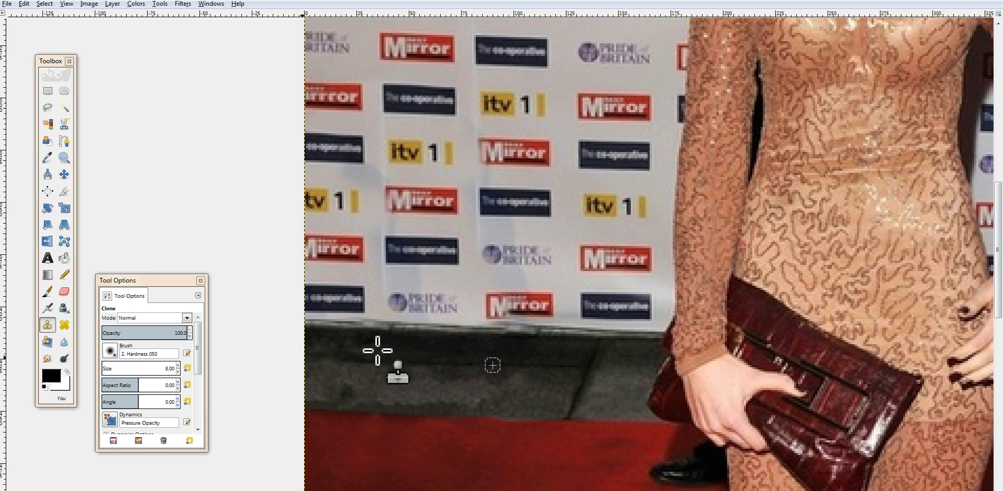
pyautogui.moveTo(371, 362); pyautogui.dragTo(299, 359)
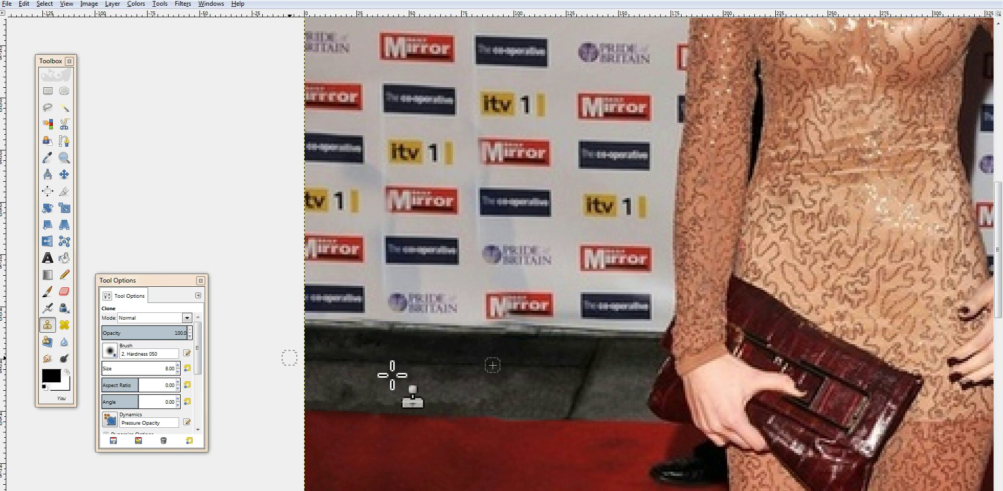
# Clone a diagonal paving joint onto the rebuilt pavement down to the red carpet, sampling from the existing joint near the handbag
pyautogui.keyDown('ctrl'); pyautogui.click(594, 358); pyautogui.keyUp('ctrl')
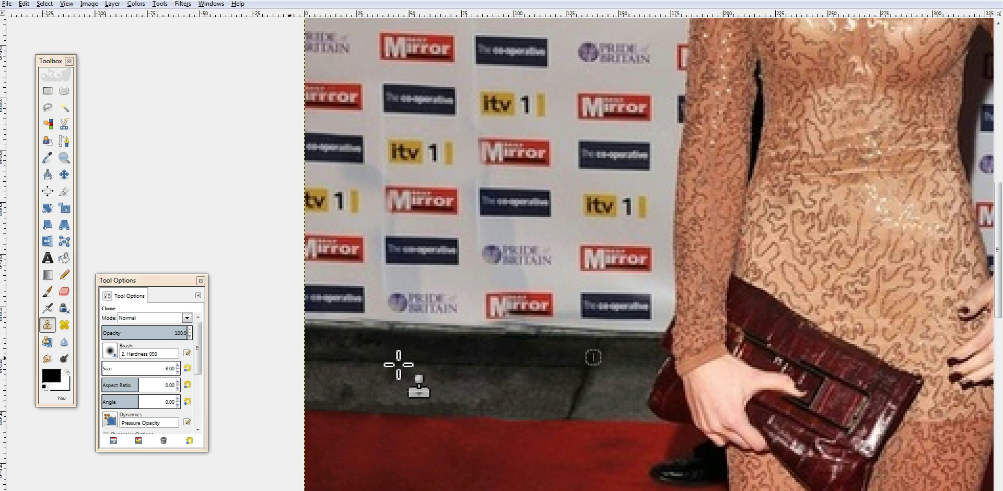
pyautogui.moveTo(397, 365); pyautogui.dragTo(366, 407)
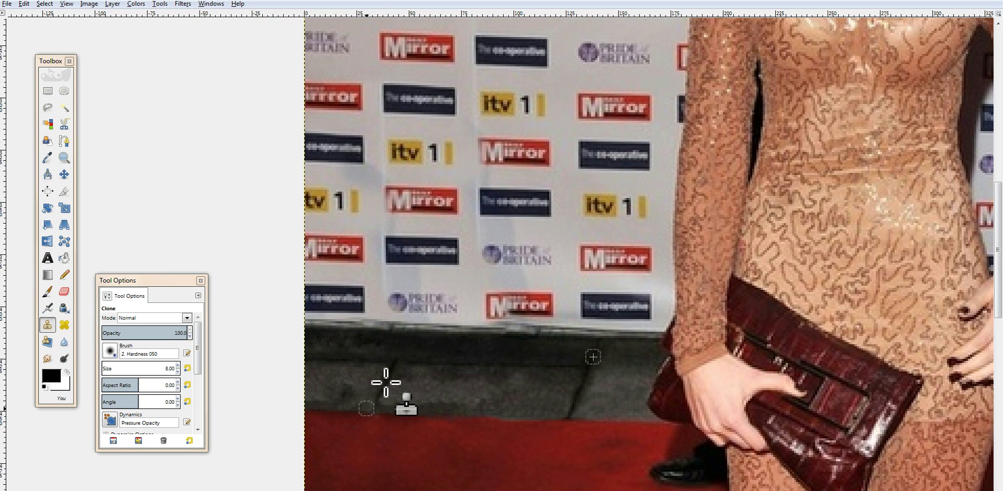
pyautogui.moveTo(386, 382); pyautogui.dragTo(366, 410)
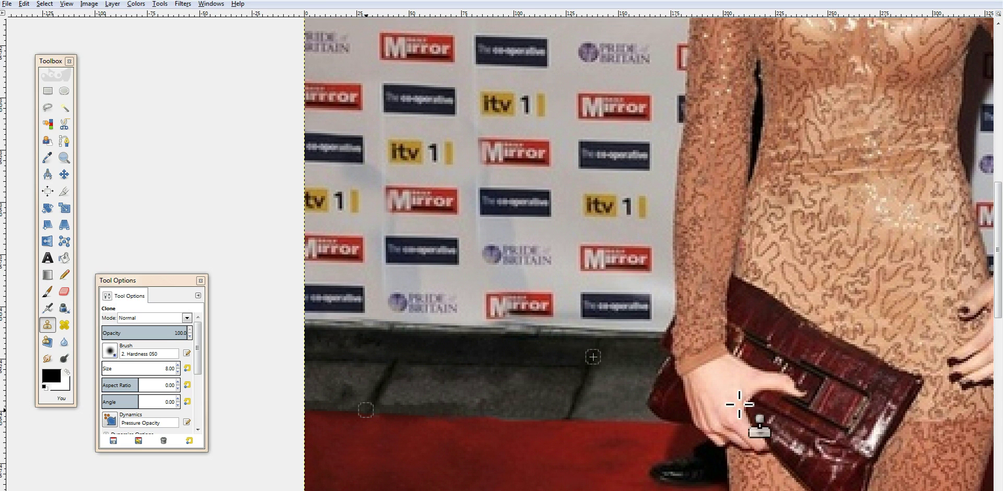
# Examine the rebuilt logo backdrop and pavement beside the woman in the context of the whole photo
pyautogui.moveTo(661, 349); pyautogui.dragTo(544, 329)
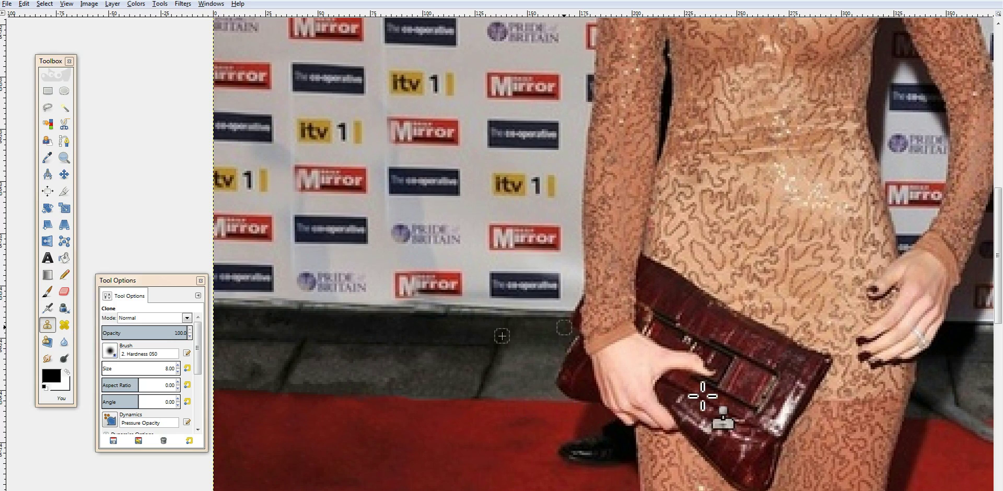
pyautogui.moveTo(707, 399); pyautogui.dragTo(592, 319)
pyautogui.scroll(3, 293, 345)
pyautogui.hscroll(-3, 292, 345)
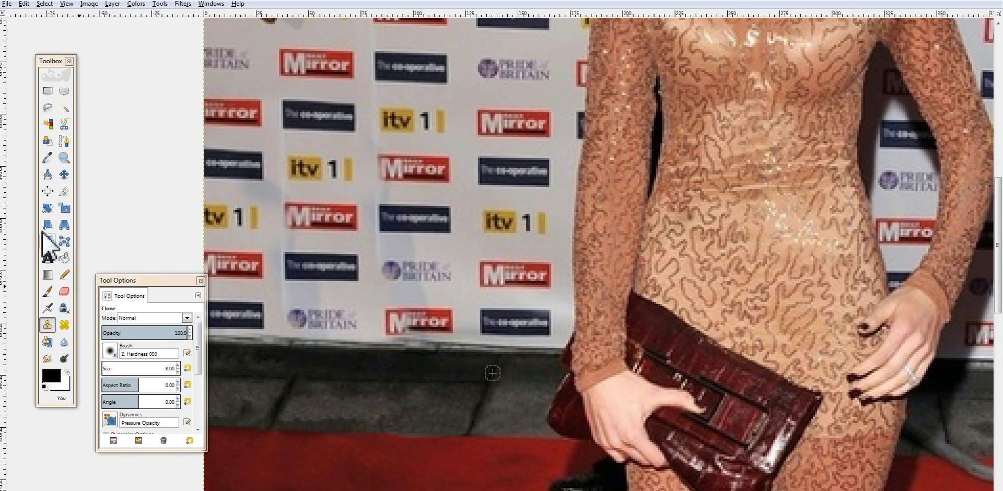
pyautogui.click(66, 158)
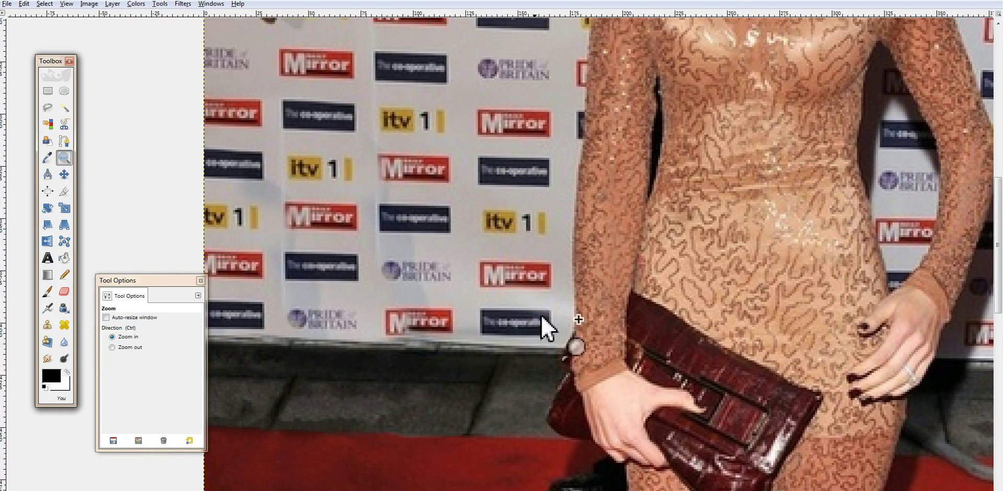
pyautogui.keyDown('ctrl'); pyautogui.click(578, 335); pyautogui.keyUp('ctrl')
pyautogui.keyDown('ctrl'); pyautogui.click(579, 335); pyautogui.keyUp('ctrl')
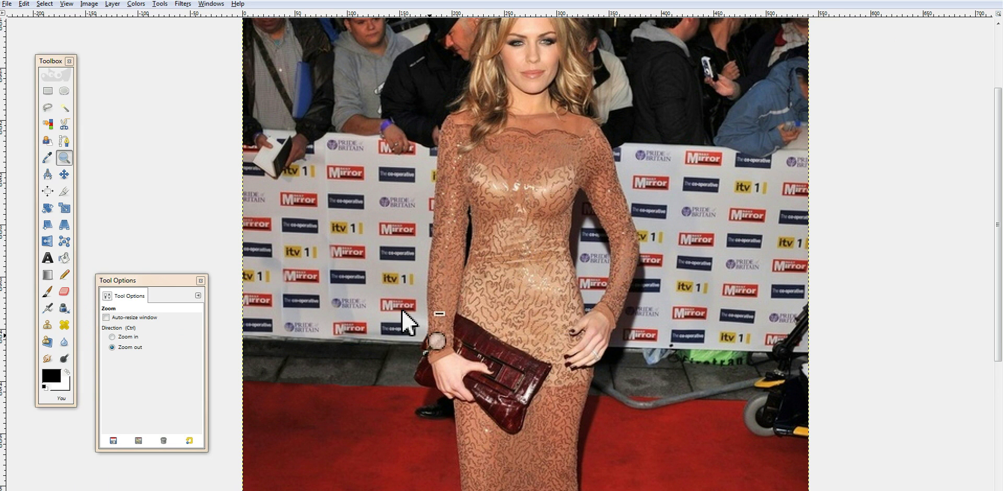
pyautogui.keyDown('ctrl'); pyautogui.click(474, 343); pyautogui.keyUp('ctrl')
pyautogui.moveTo(424, 298); pyautogui.dragTo(484, 313)
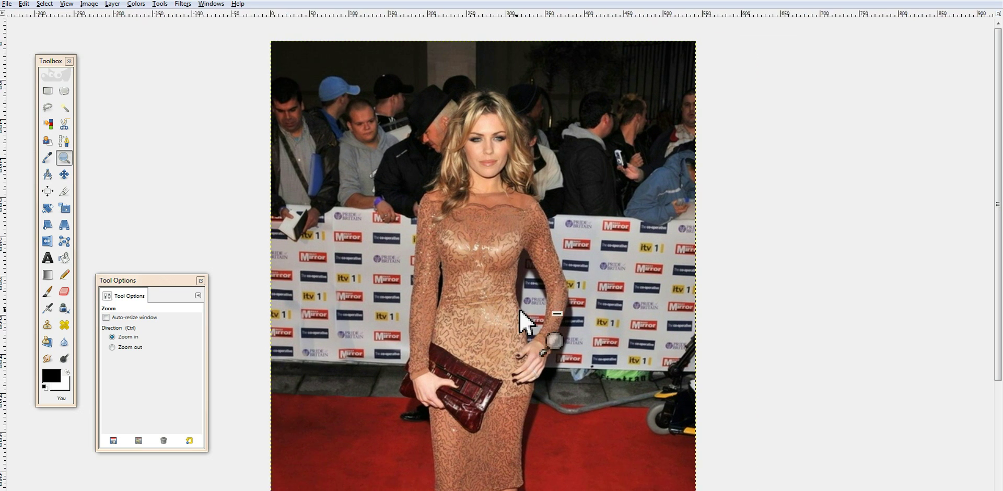
pyautogui.scroll(-3, 511, 454)
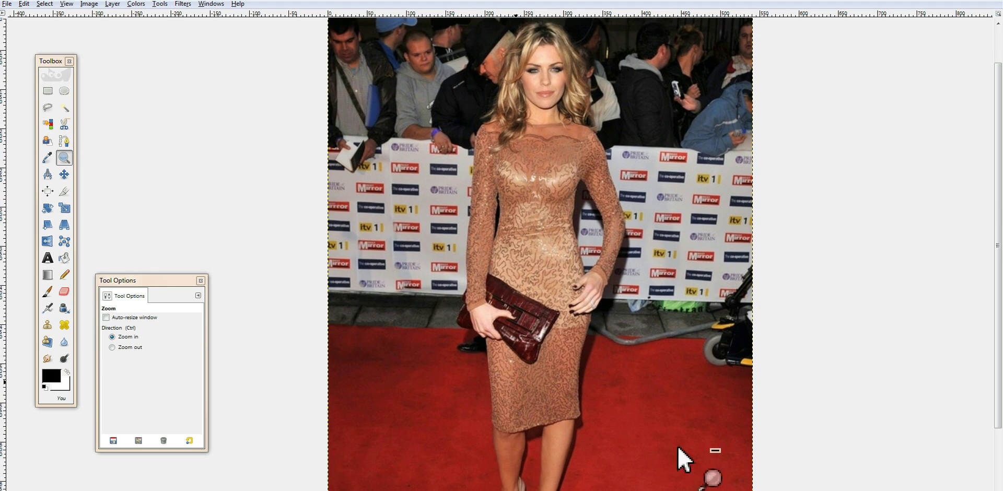
pyautogui.scroll(2, 555, 328)
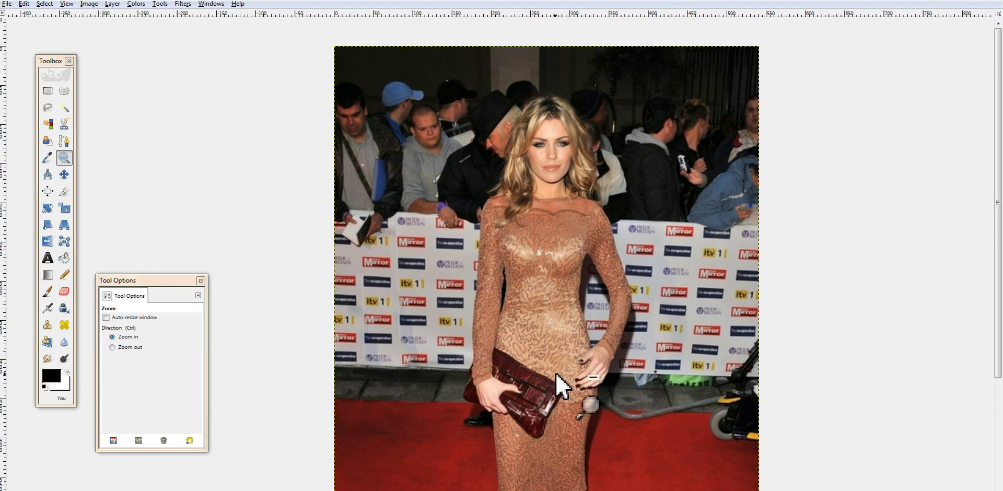
pyautogui.scroll(-1, 554, 327)
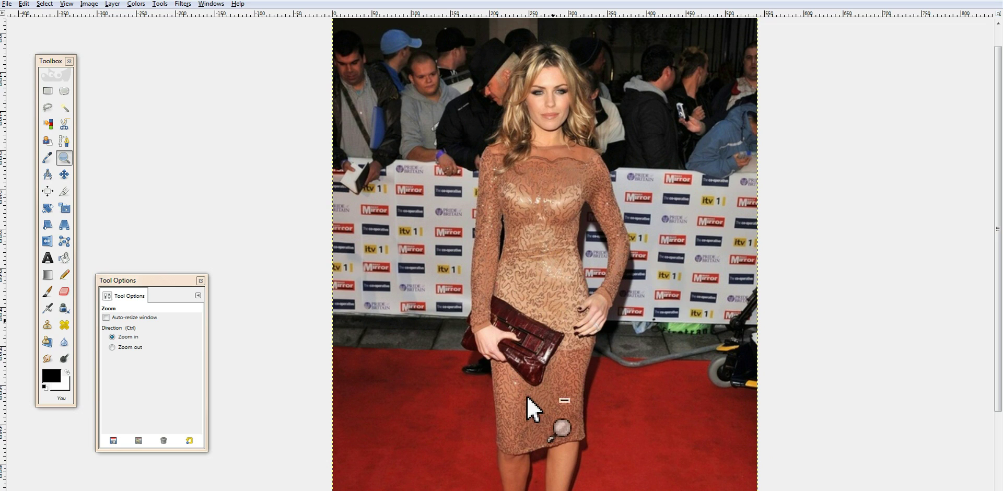